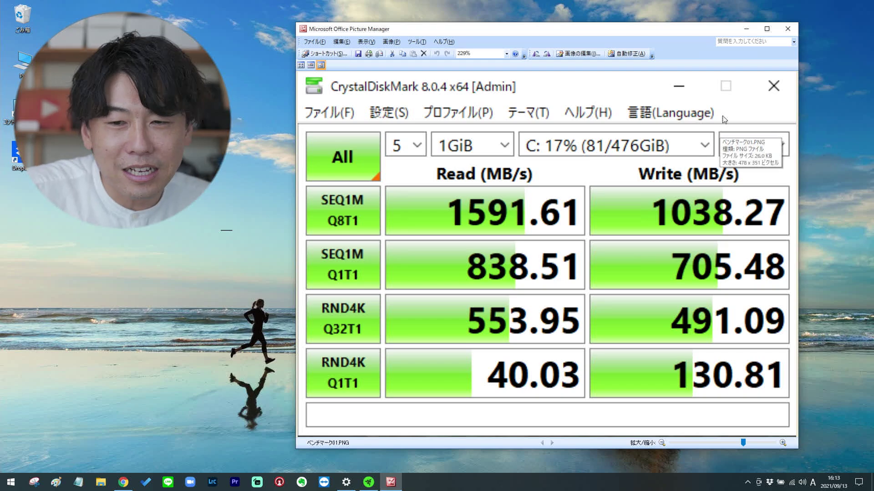
Close the benchmark screenshot to return to the desktop.
click(787, 28)
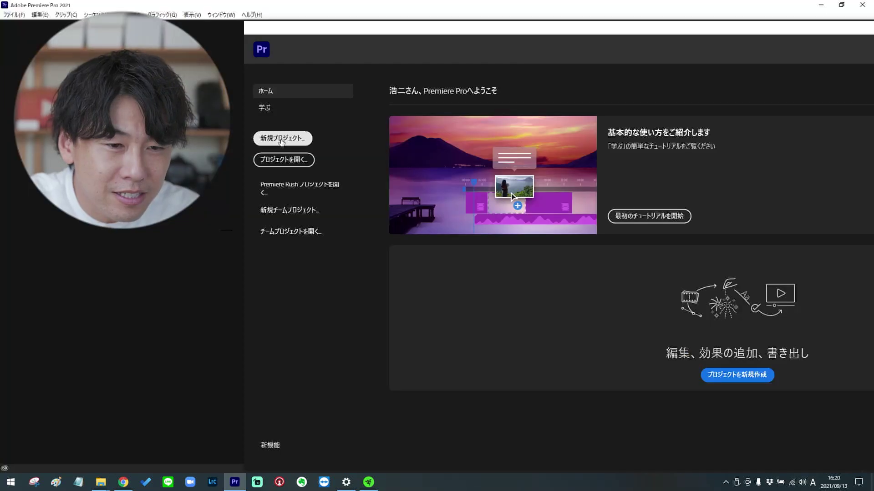
click(286, 137)
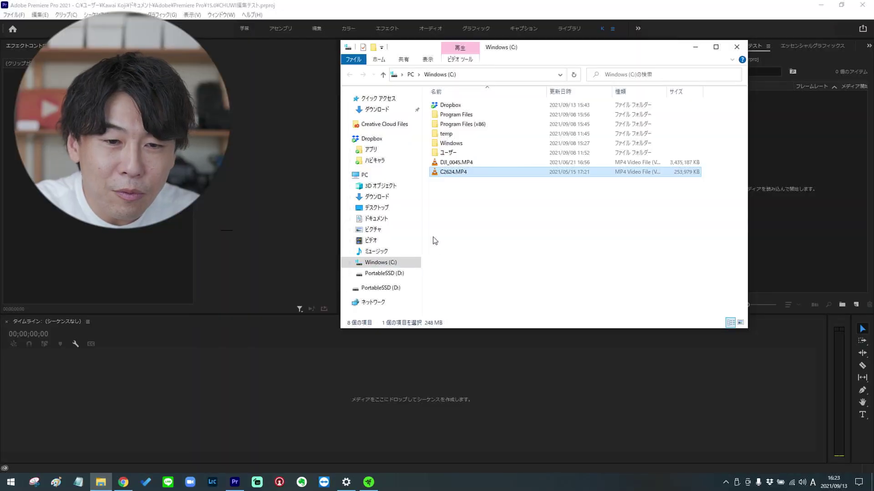
Import DJI_0045.MP4 and C2624.MP4 from the C: drive into the Premiere Pro project and create a timeline sequence from C2624.MP4.
click(456, 163)
shift+click(456, 173)
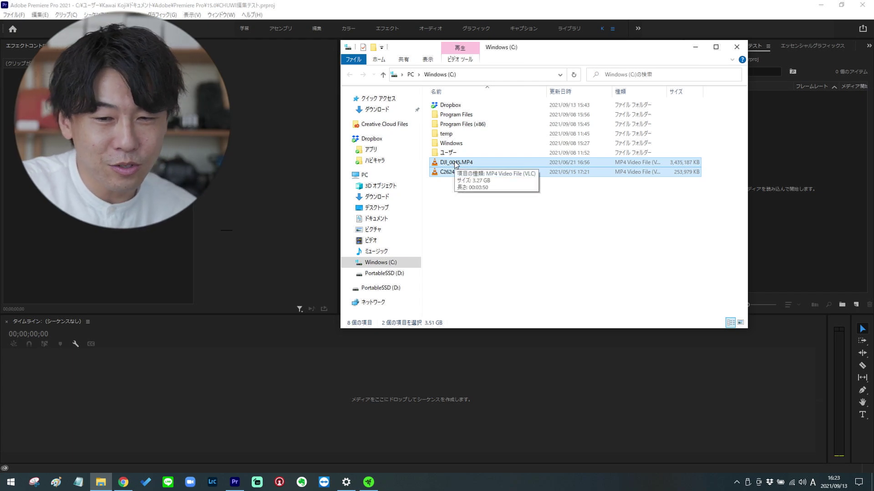
drag(455, 164, 739, 94)
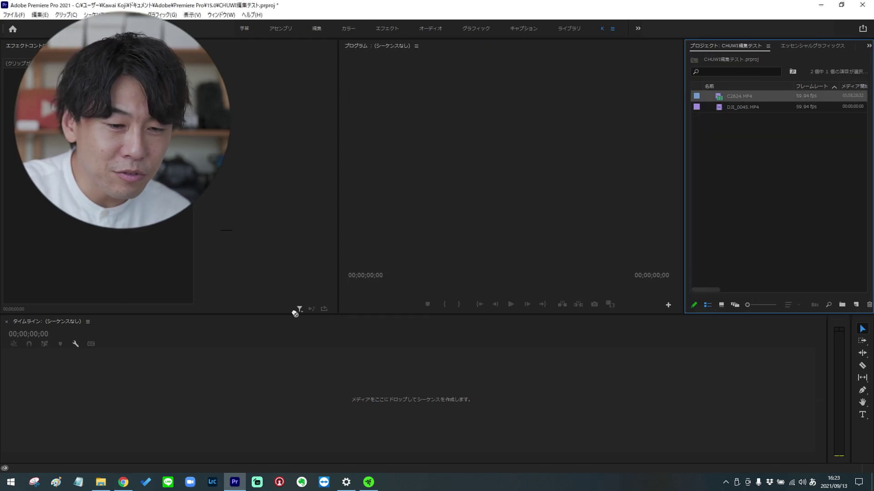
drag(132, 410, 134, 407)
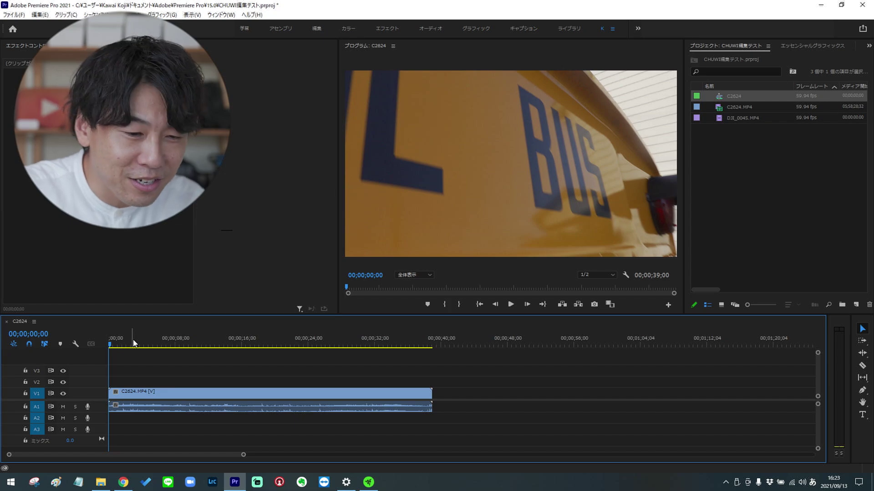
Play the sequence, set the program monitor's playback resolution to full quality (フル画質), and play it again.
key(space)
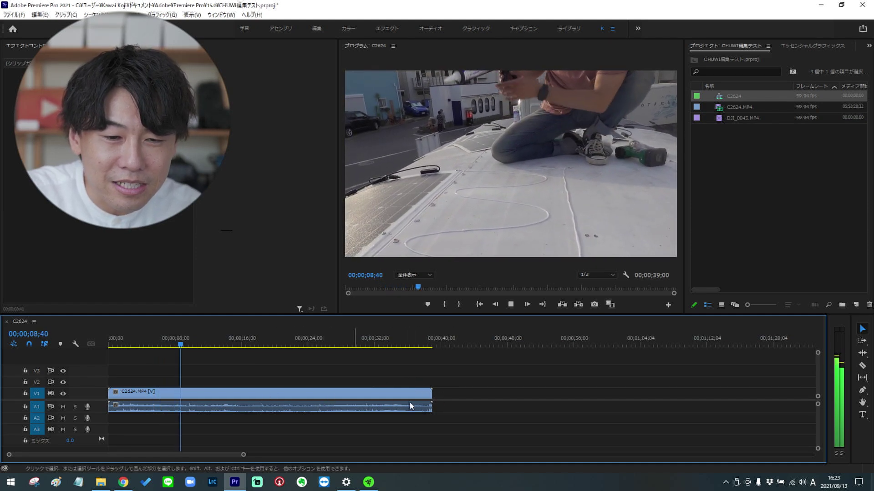
key(space)
click(613, 277)
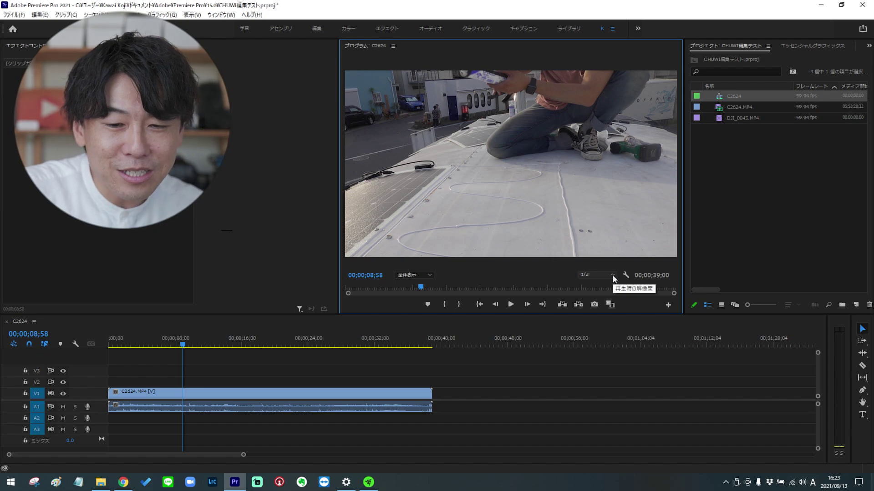
click(611, 274)
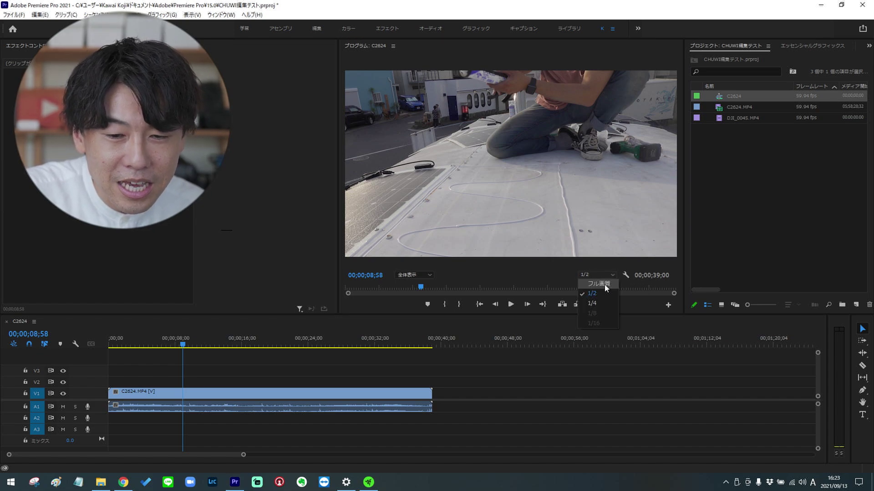
click(604, 284)
click(323, 365)
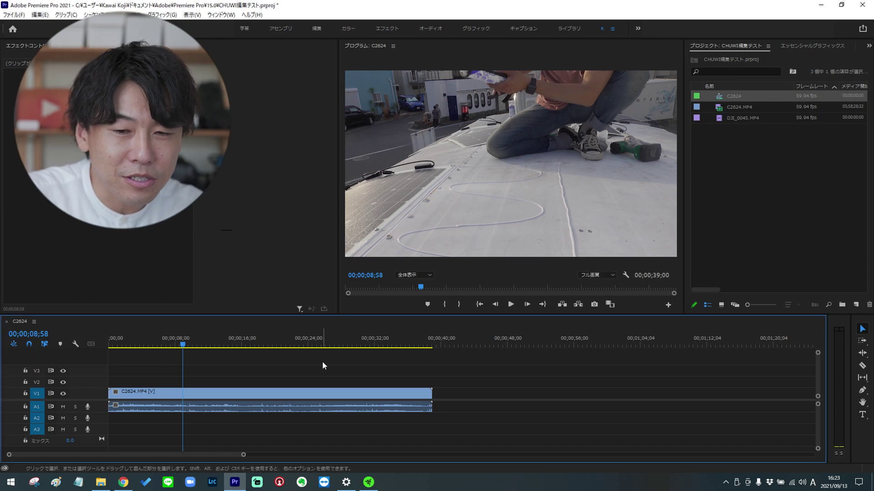
key(space)
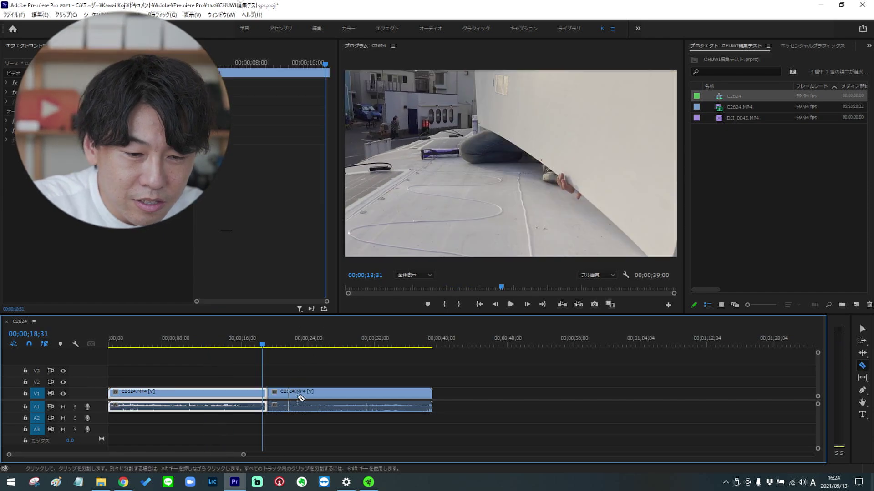
Cut the C2624 clip at about 24 seconds, slide the following pieces earlier to shorten the sequence to about 34 seconds, and play it.
click(311, 395)
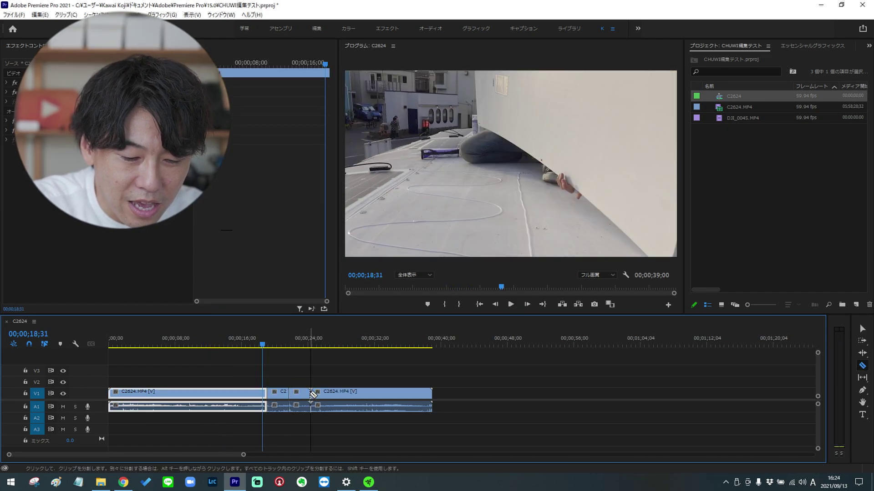
drag(305, 394, 283, 394)
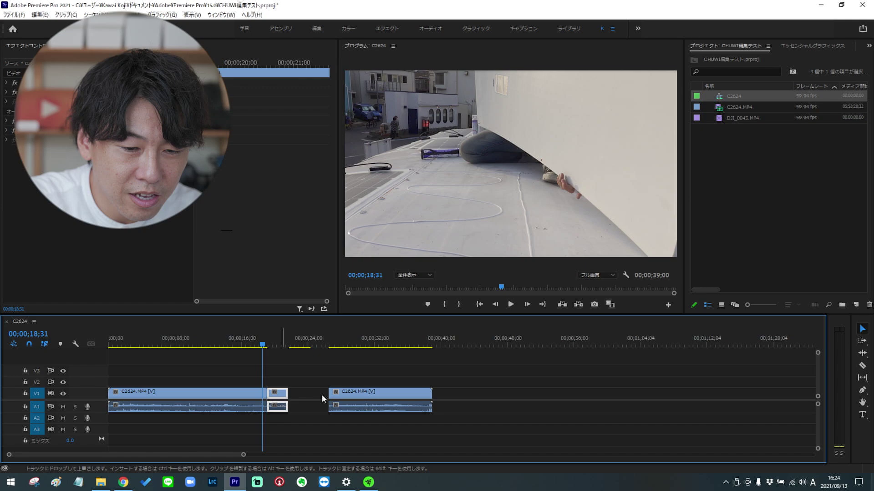
drag(341, 394, 300, 394)
key(space)
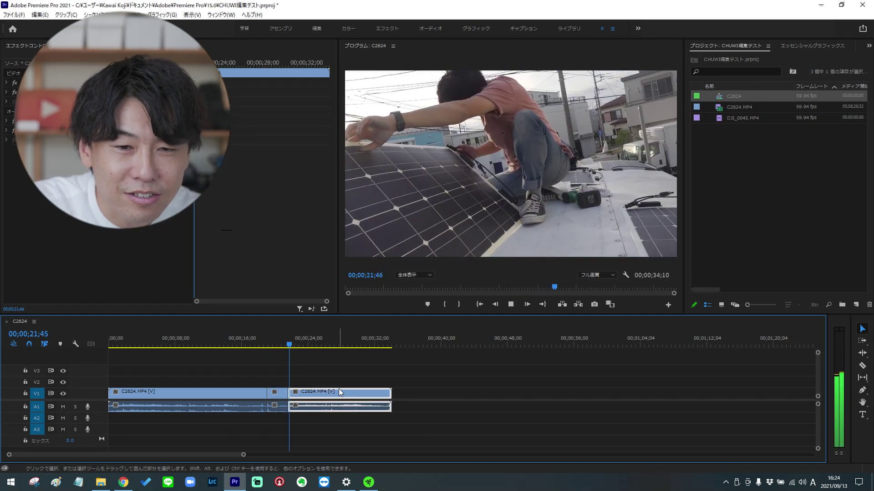
Colour-correct the short middle clip in Lumetri: temperature 4.8, exposure 0.6, highlights -15.2, saturation 104, sharpening 4.7.
click(214, 346)
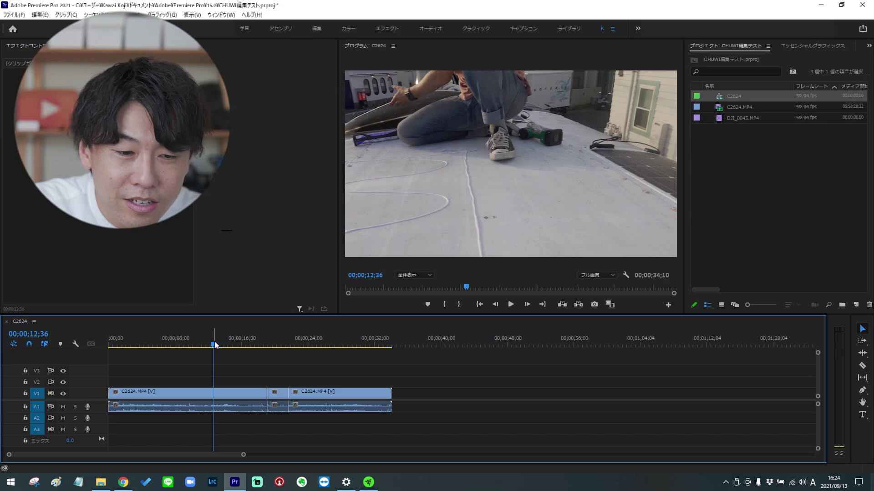
drag(215, 344, 278, 343)
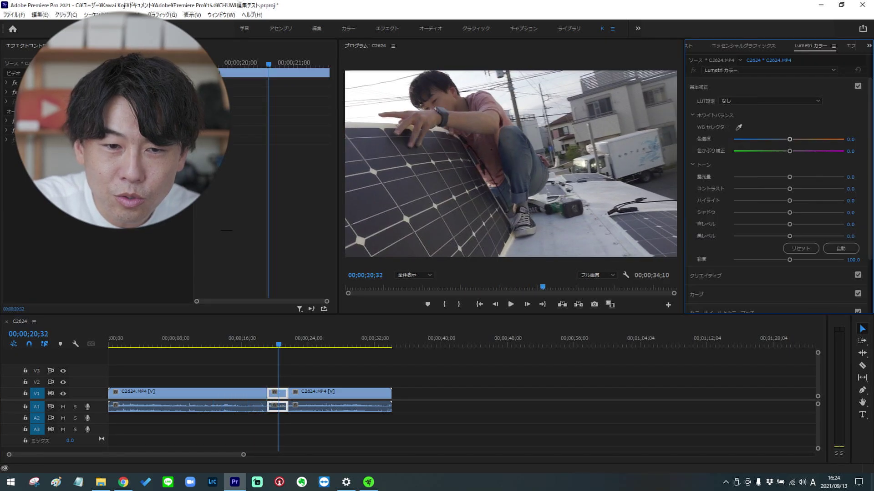
drag(788, 177, 794, 177)
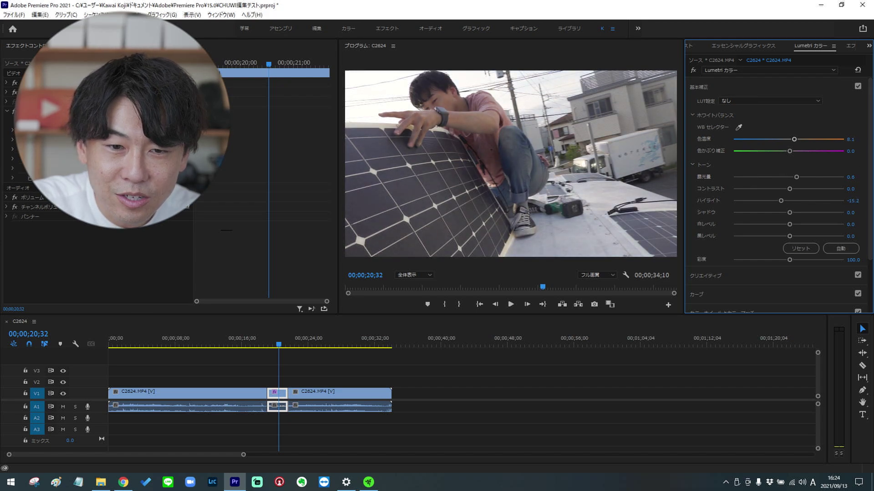
scroll(851, 225, down, 2)
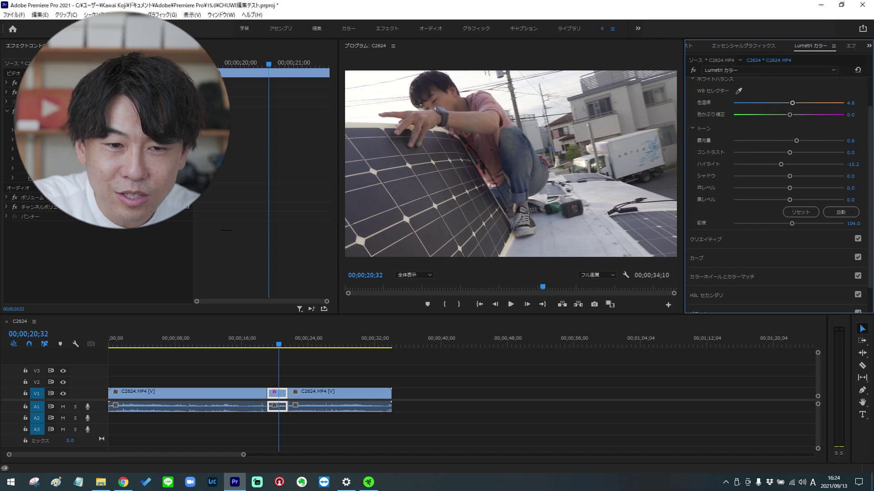
click(731, 241)
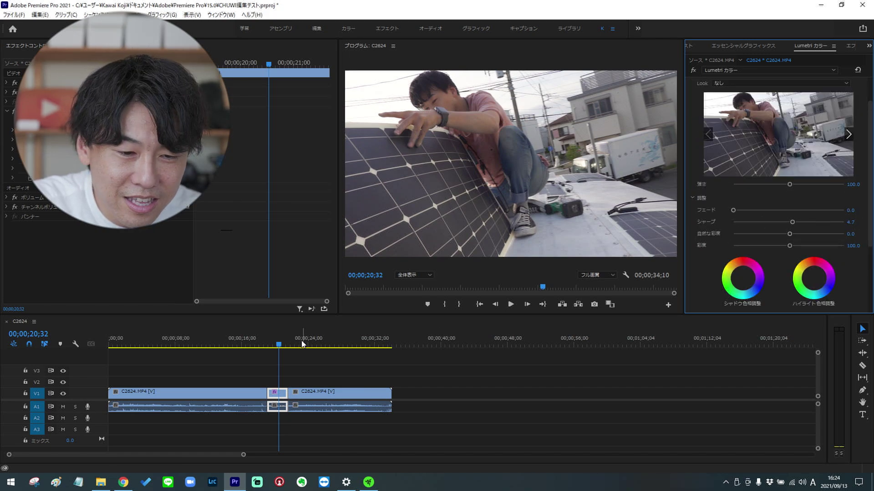
Play back the colour-corrected middle clip and the last clip to check how smoothly they run.
click(272, 347)
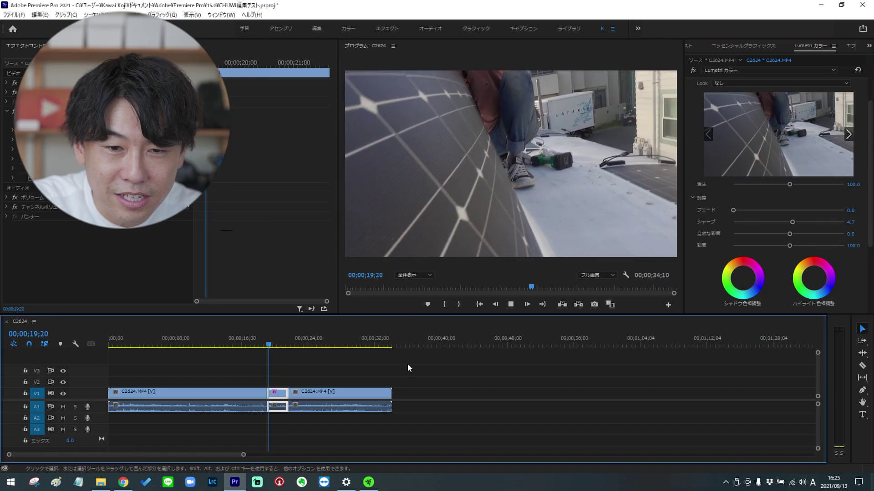
key(space)
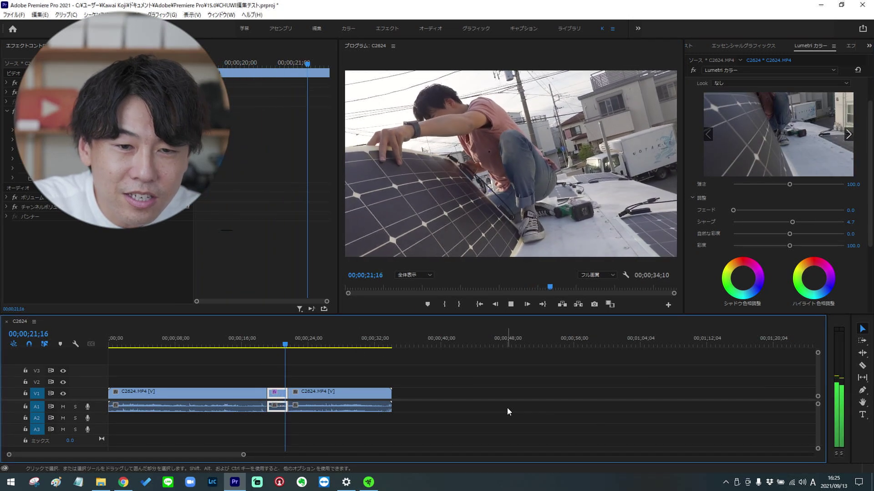
key(space)
click(271, 345)
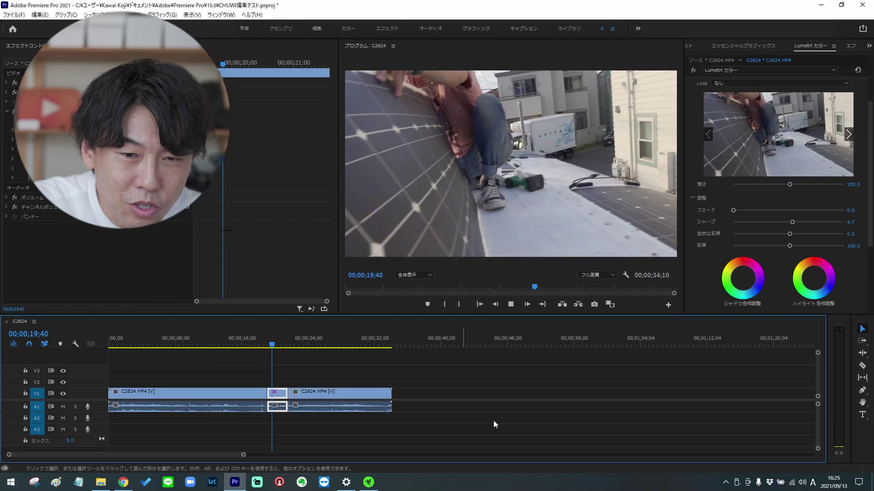
key(space)
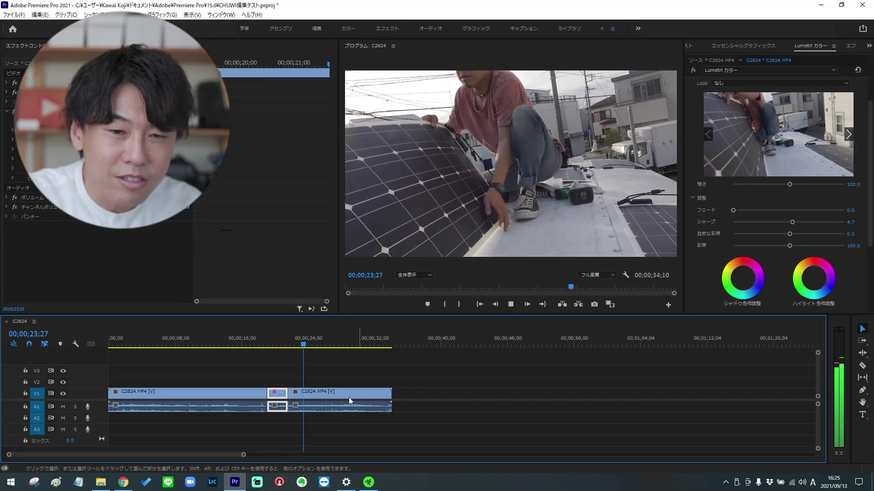
click(347, 396)
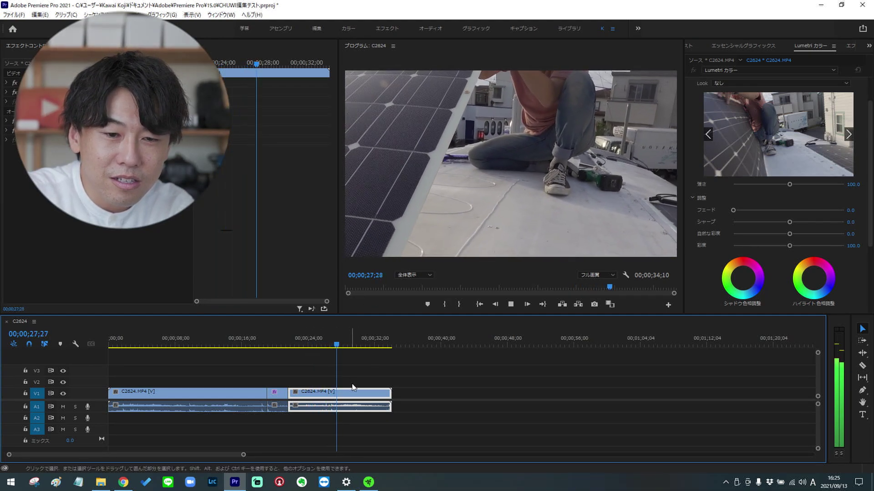
click(607, 276)
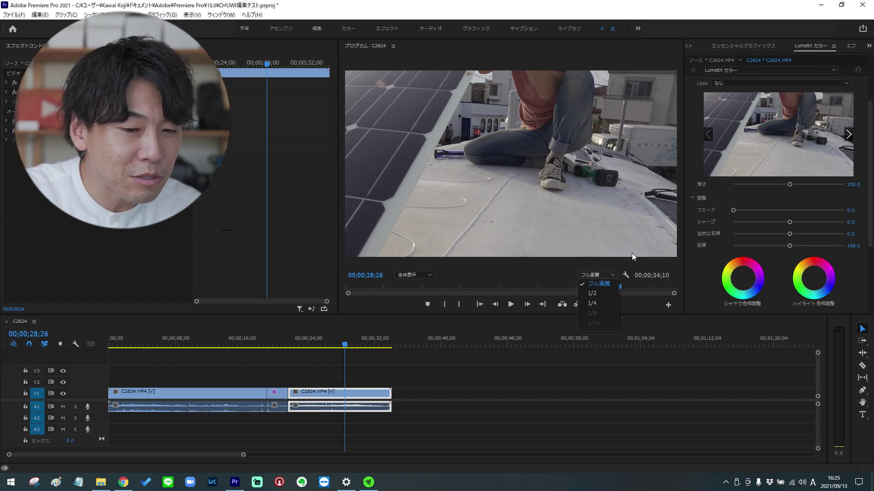
Apply the Cross Dissolve (クロスディゾルブ) video transition at the cut between the middle and last clips.
click(849, 46)
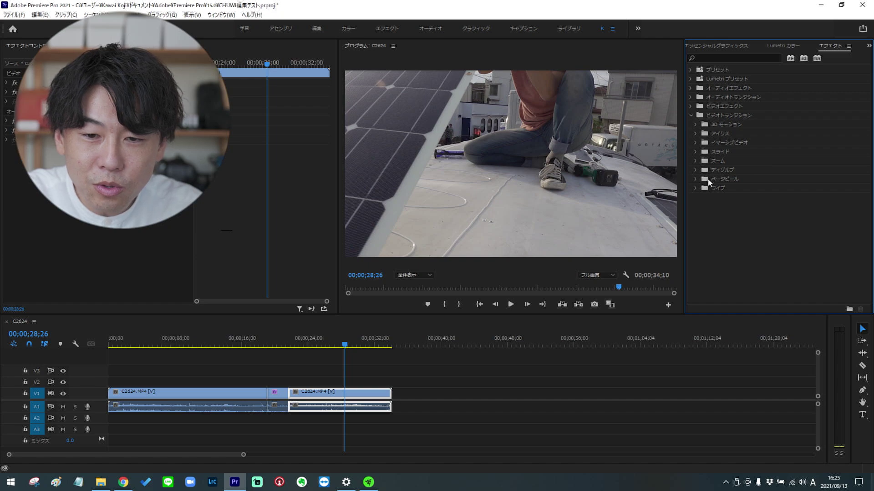
click(695, 169)
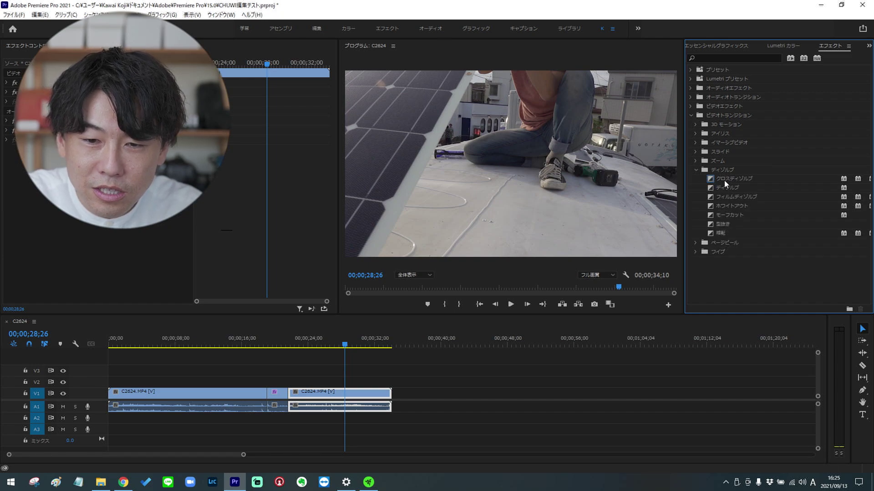
drag(726, 180, 569, 225)
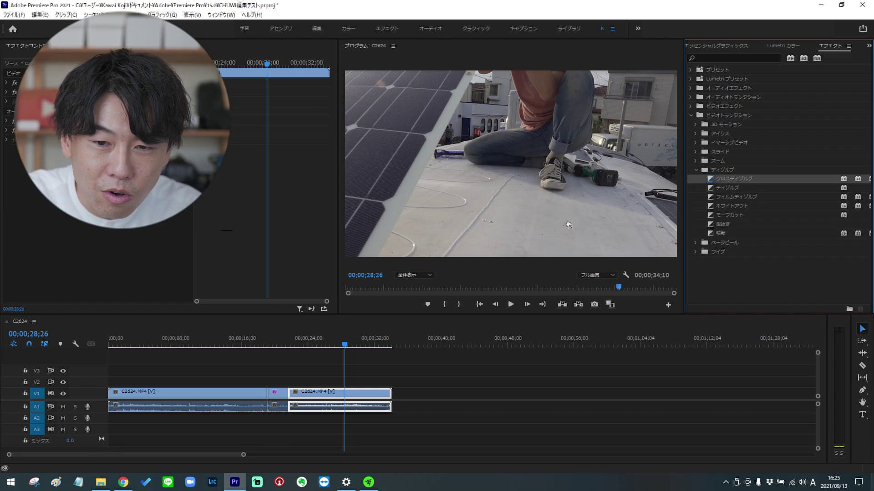
drag(287, 395, 289, 395)
Play back the cut with the cross dissolve from about 21 seconds to check the transition.
click(285, 346)
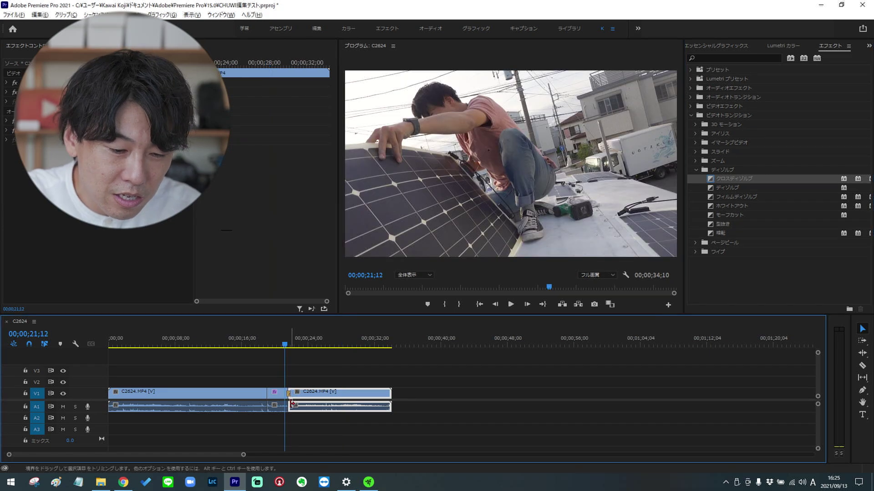
scroll(289, 410, up, 10)
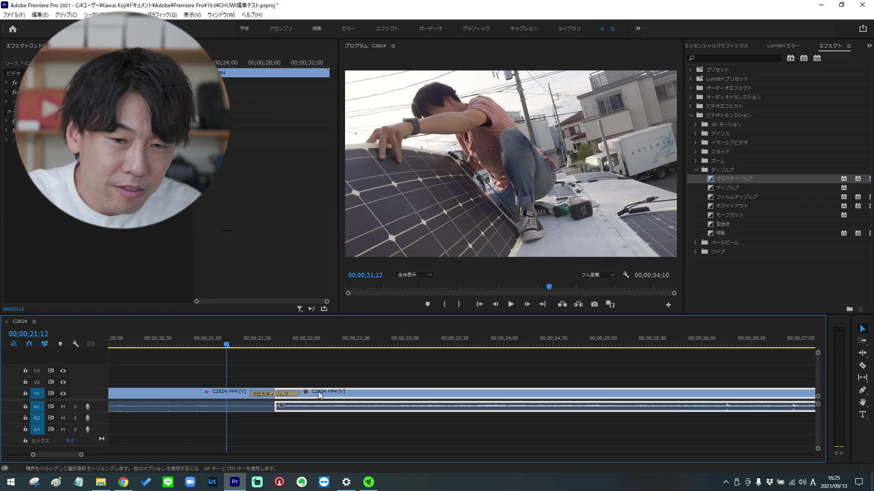
key(space)
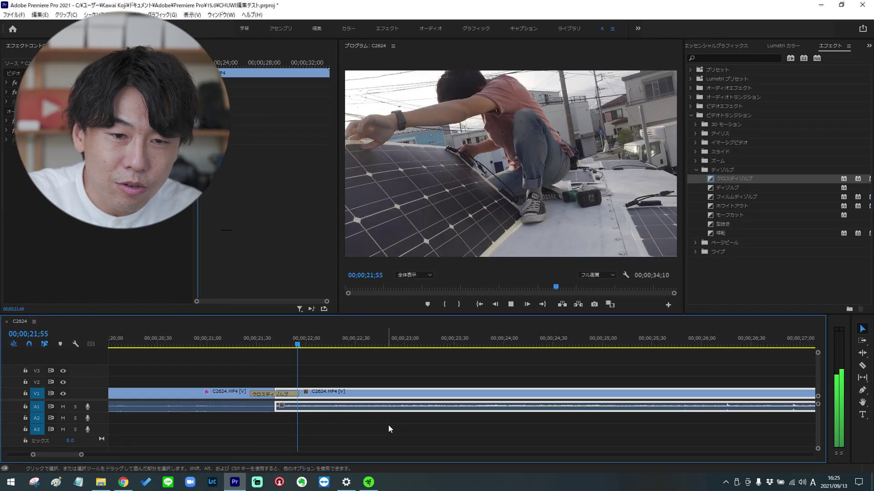
key(space)
scroll(288, 397, down, 4)
key(space)
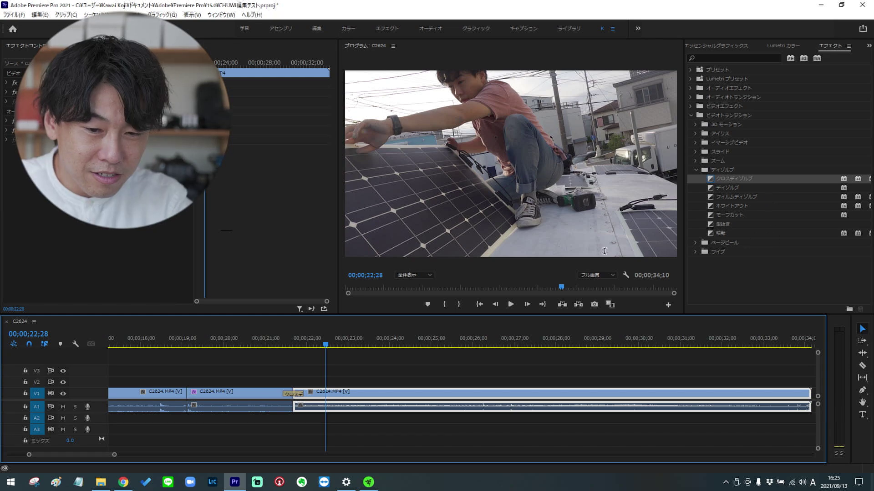
Add the two-line title "ソーラーパネルの設置中 / CHUWIノートPC" over the footage at 00;00;22;28, enlarge it and move it to the centre of the frame.
key(ctrl+r)
click(454, 286)
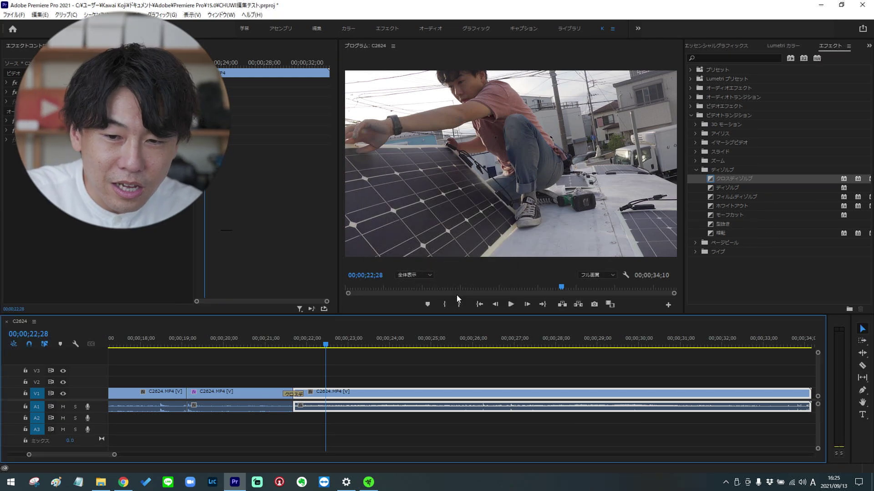
click(862, 414)
click(475, 197)
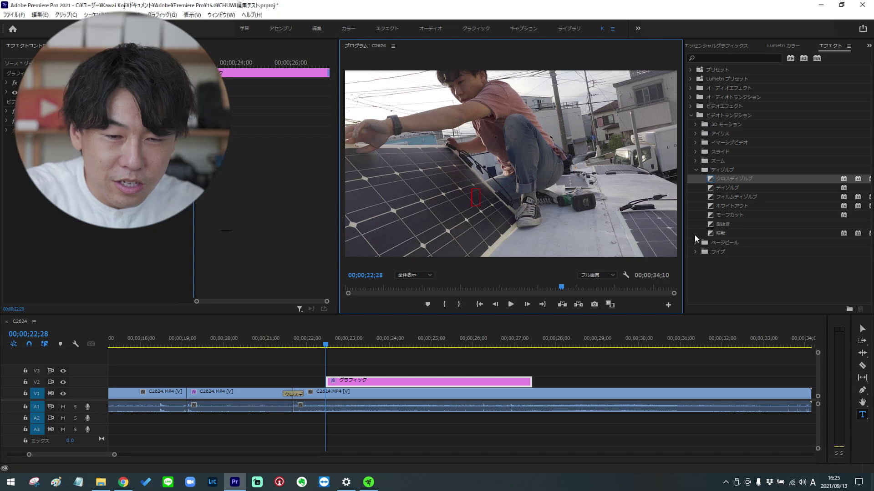
text(ソーラーパネルの設置中)
key(Return)
text(CHUWIノートPC)
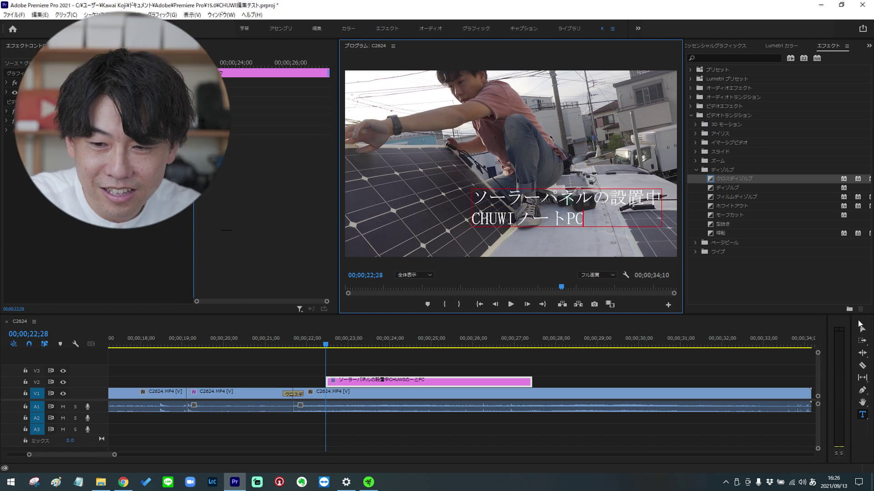
click(861, 327)
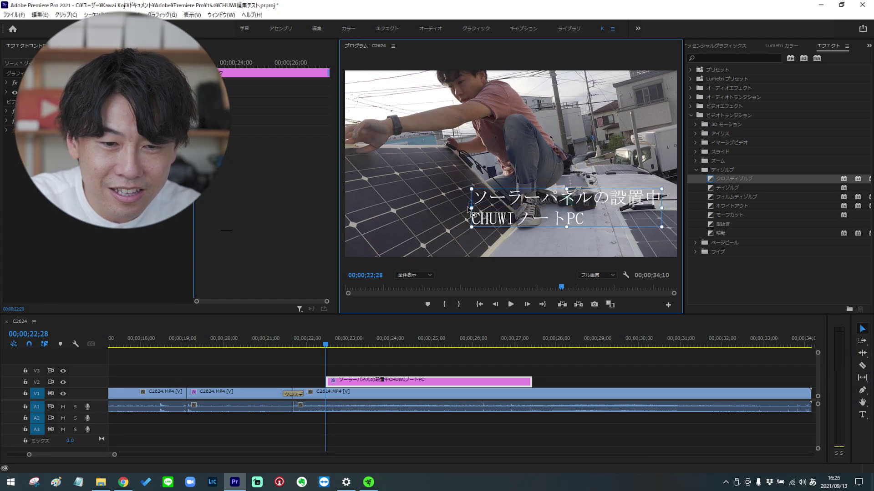
drag(506, 207, 416, 186)
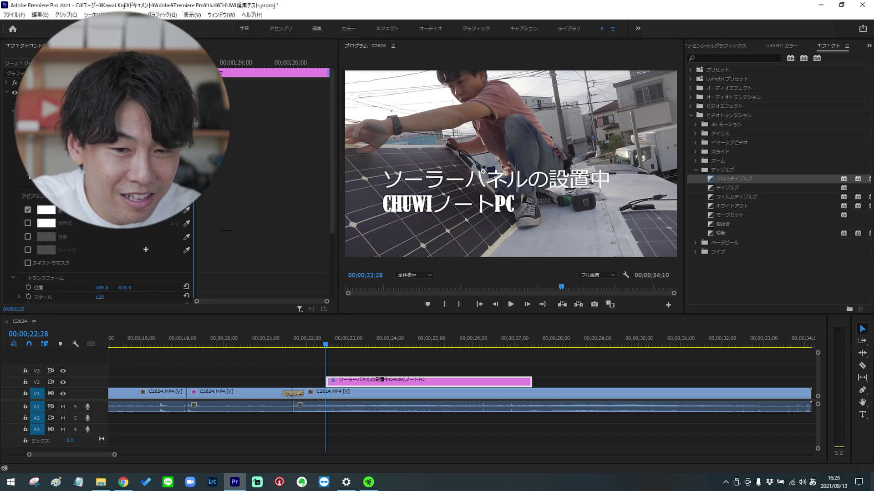
Give the title a pink background and expand the background size to 31.2.
click(46, 237)
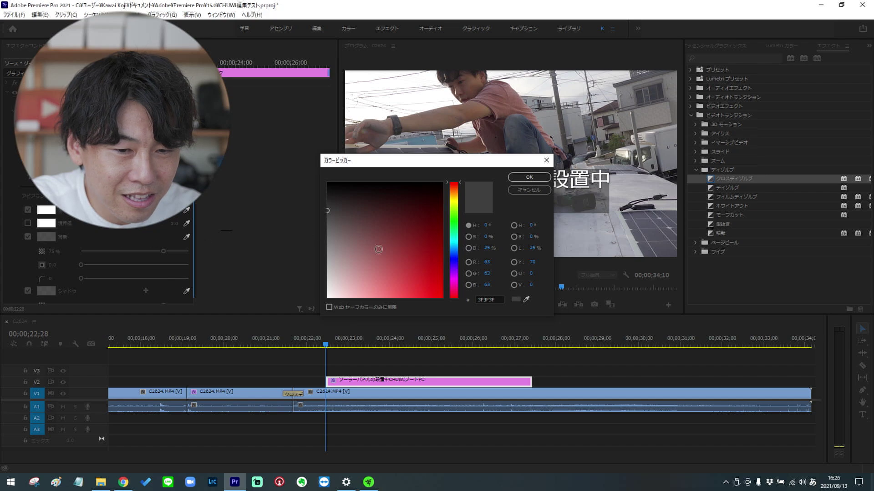
click(390, 260)
click(530, 177)
drag(80, 265, 114, 265)
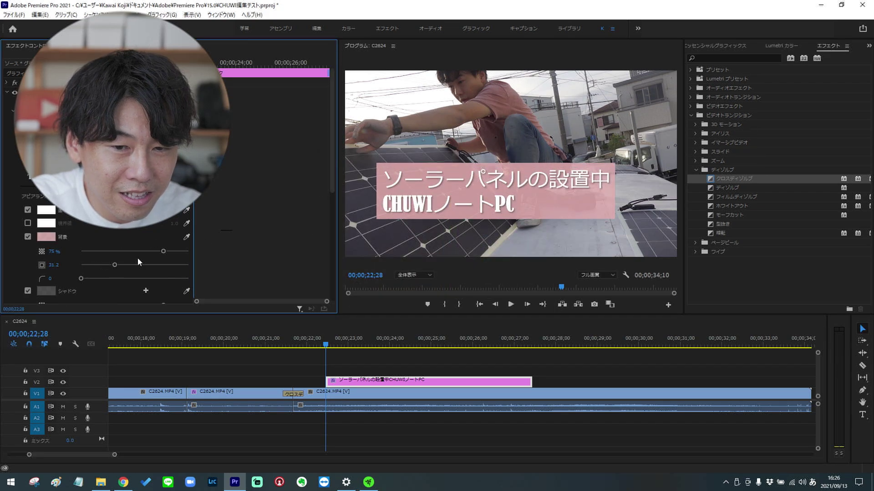
Move the title to the lower part of the frame and apply Cross Dissolve (クロスディゾルブ) to both ends of the title clip.
drag(429, 180, 480, 210)
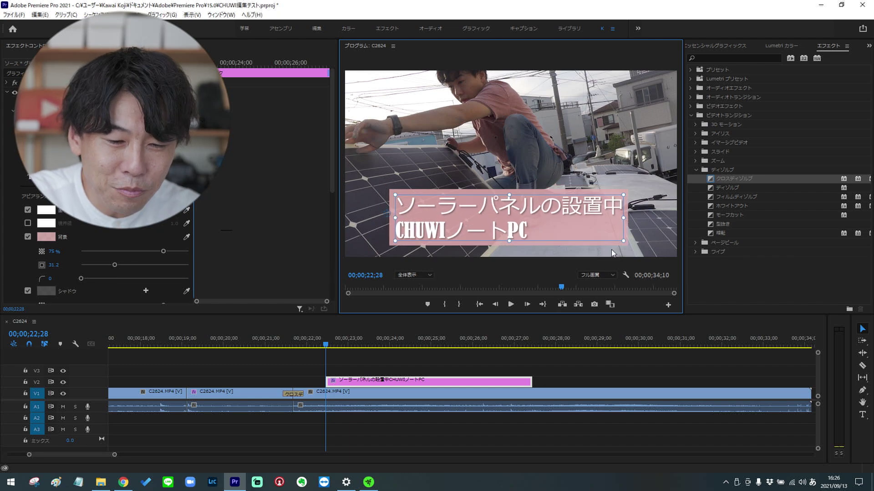
drag(734, 178, 332, 383)
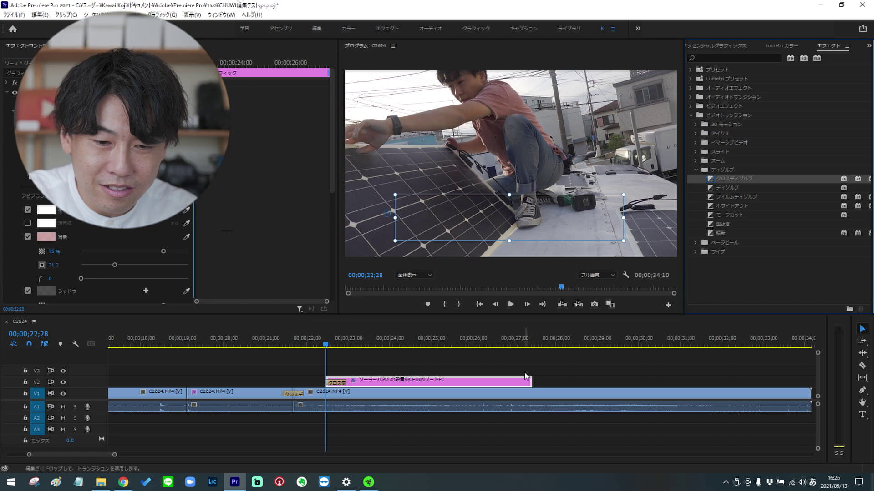
drag(532, 389, 531, 383)
Play back the start and end of the title clip to check its cross dissolves.
click(511, 304)
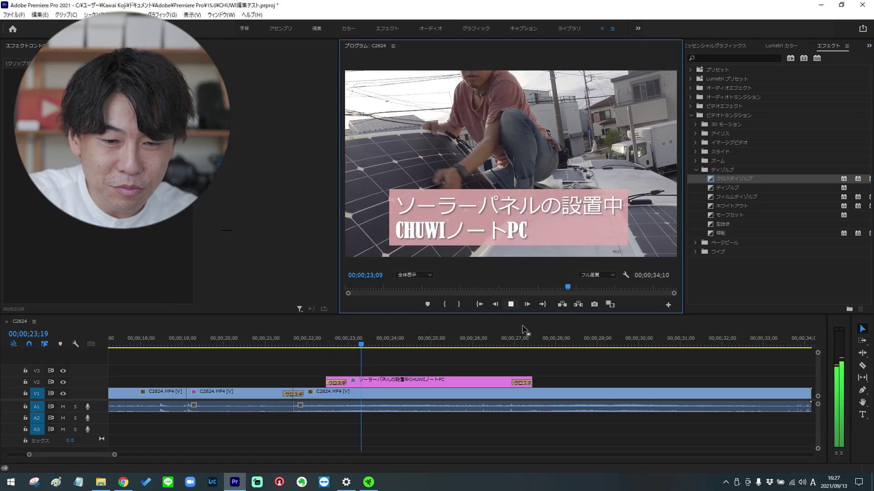
click(507, 337)
click(511, 305)
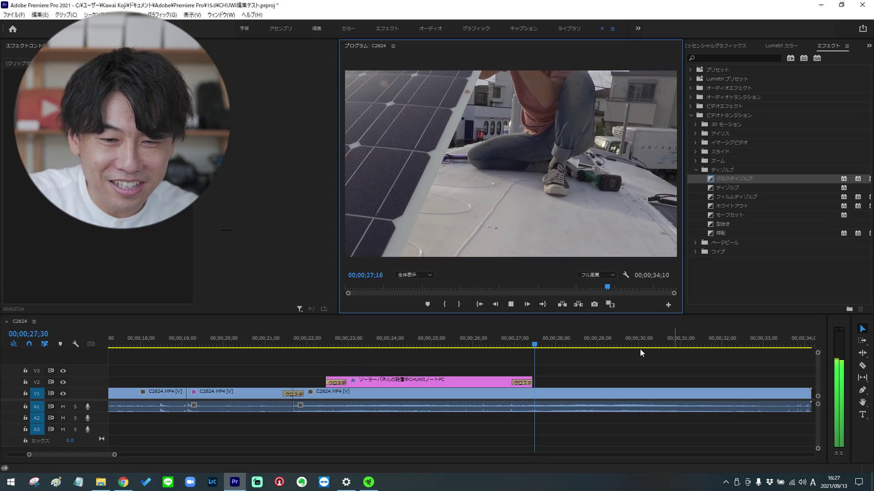
key(space)
scroll(638, 370, down, 4)
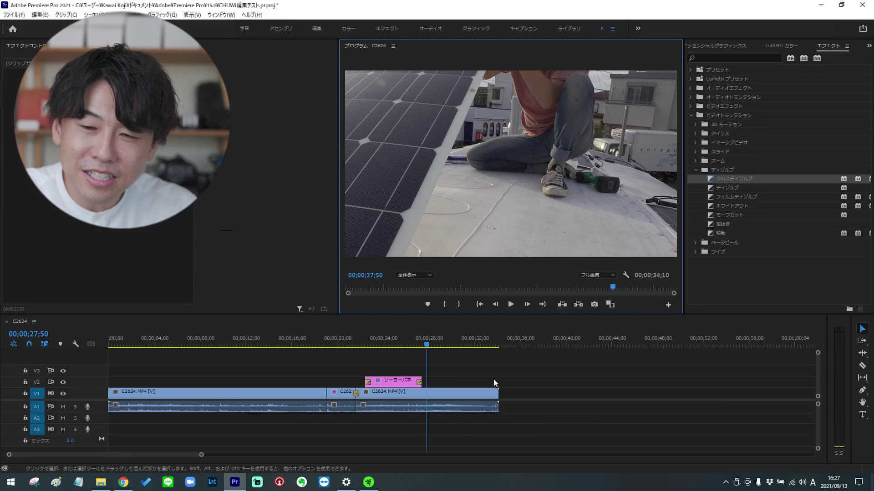
Play back part of the first C2624.MP4 clip and set the program playback resolution to 1/2.
click(791, 46)
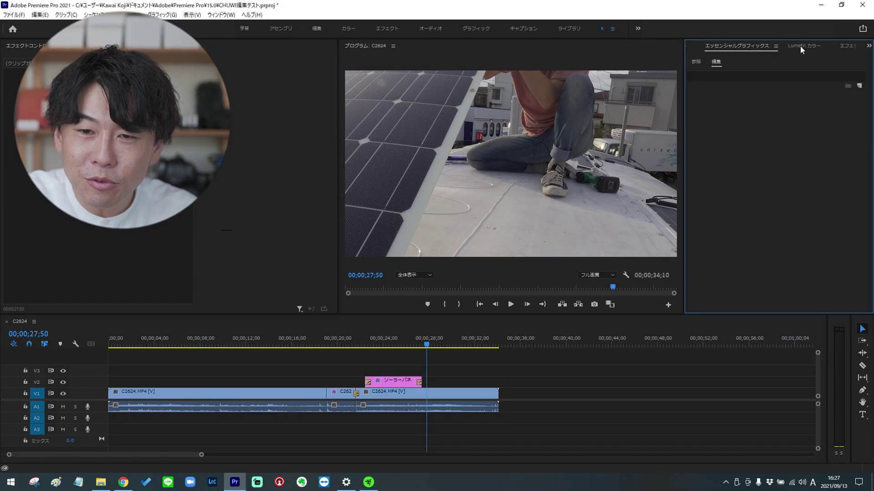
key(minus)
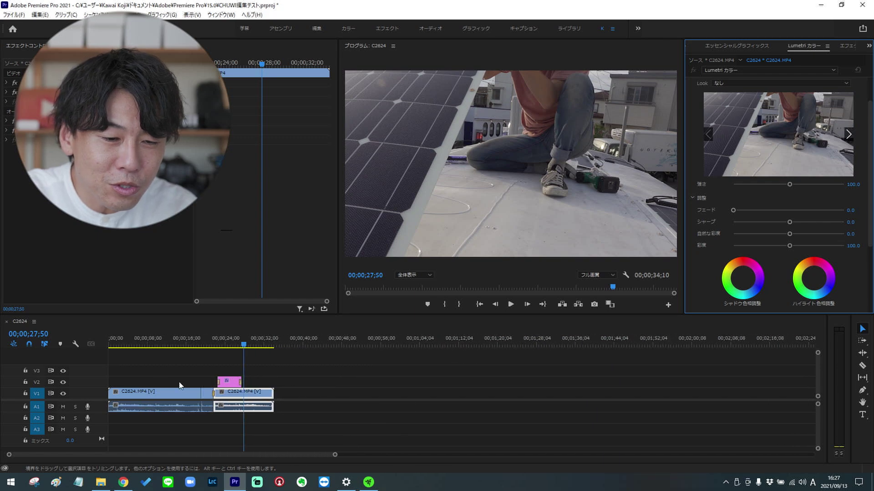
click(156, 351)
key(space)
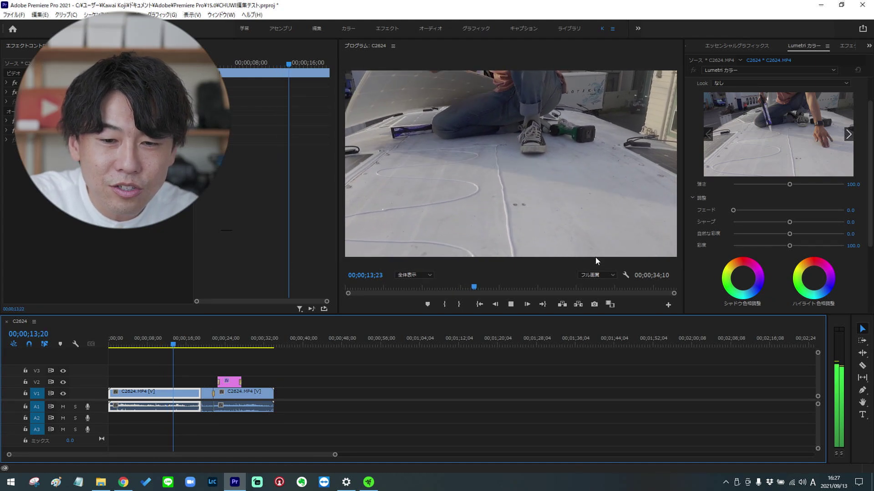
click(612, 275)
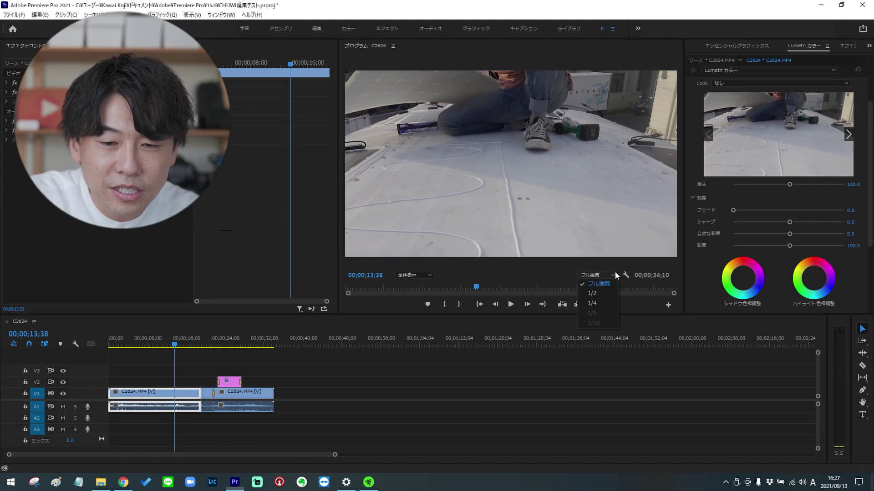
click(597, 293)
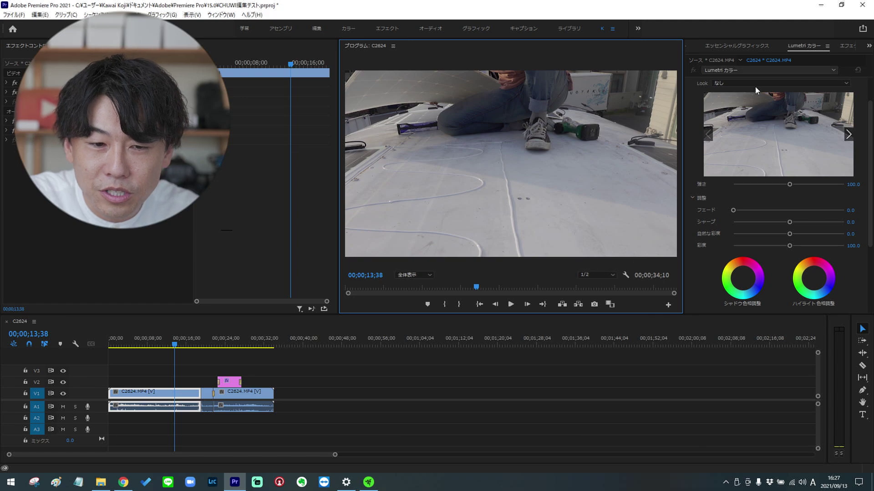
Delete all clips from the timeline, place DJI_0045.MP4 at the start of V1 and change the sequence settings to match the clip.
drag(322, 373, 135, 428)
key(Delete)
drag(741, 117, 115, 399)
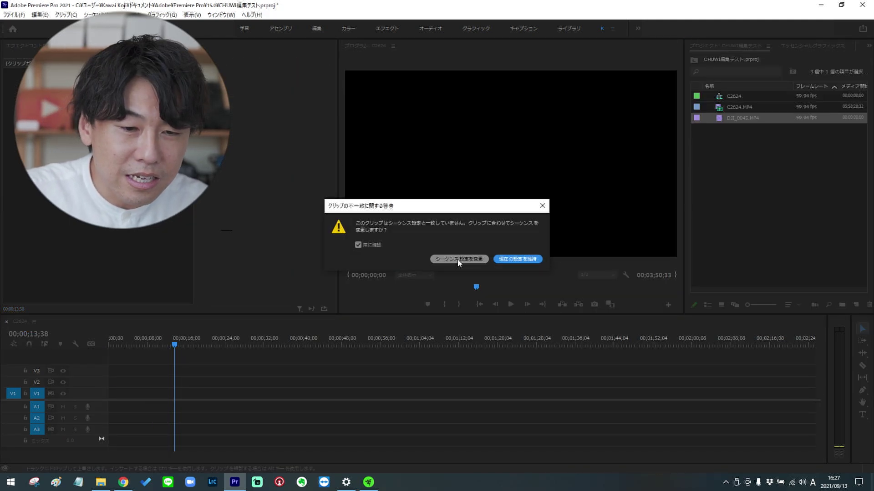
click(458, 259)
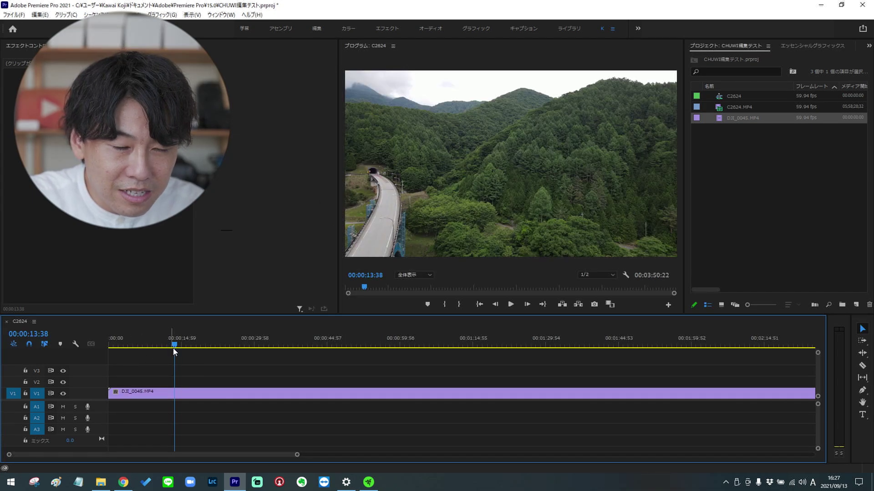
Play back the DJI_0045.MP4 footage from 00;00;13;38 to check playback smoothness at 1/2 resolution.
key(space)
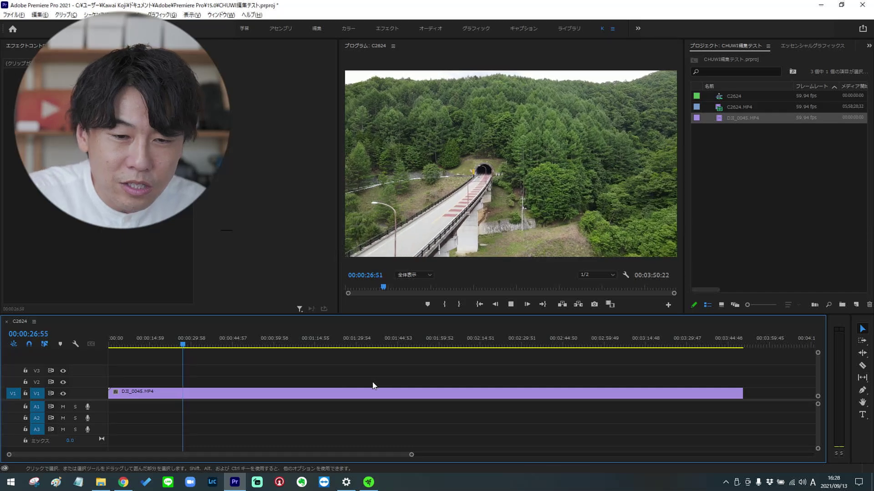
key(minus)
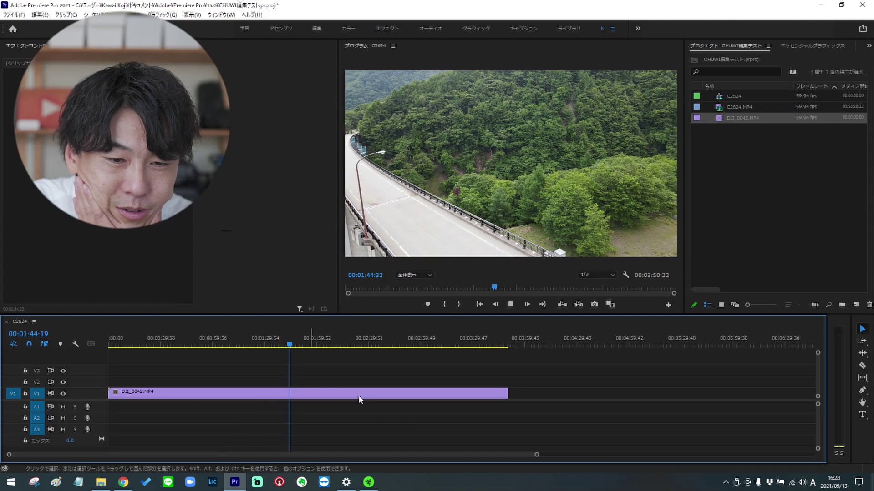
Cut a section out of the DJI_0045.MP4 clip at about 2:03, close the gap and apply Cross Dissolve (クロスディゾルブ) at the cut.
key(alt)
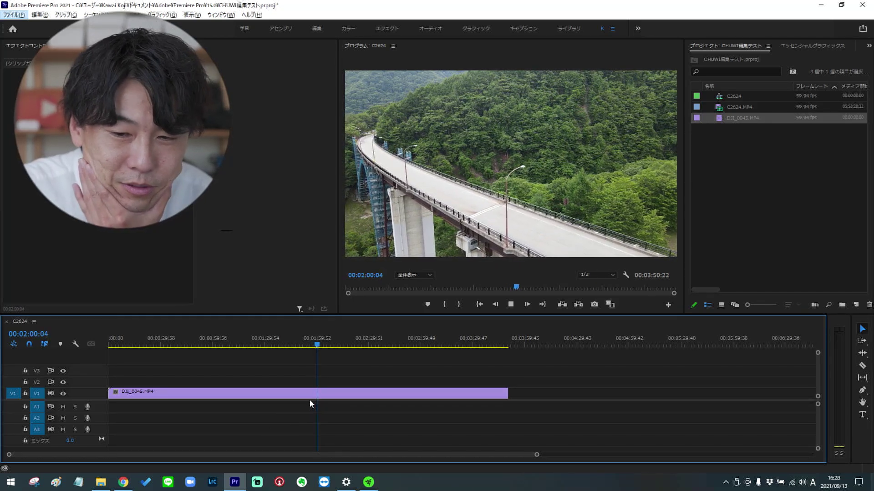
key(ctrl+k)
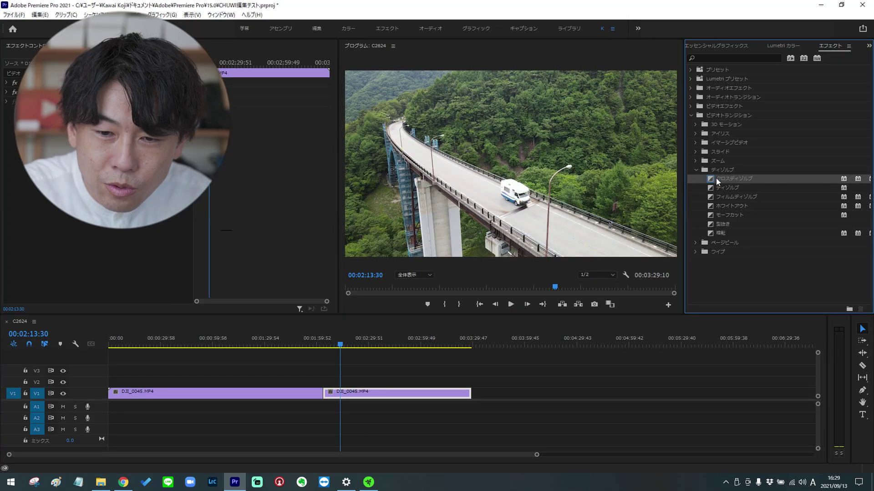
drag(327, 402, 329, 397)
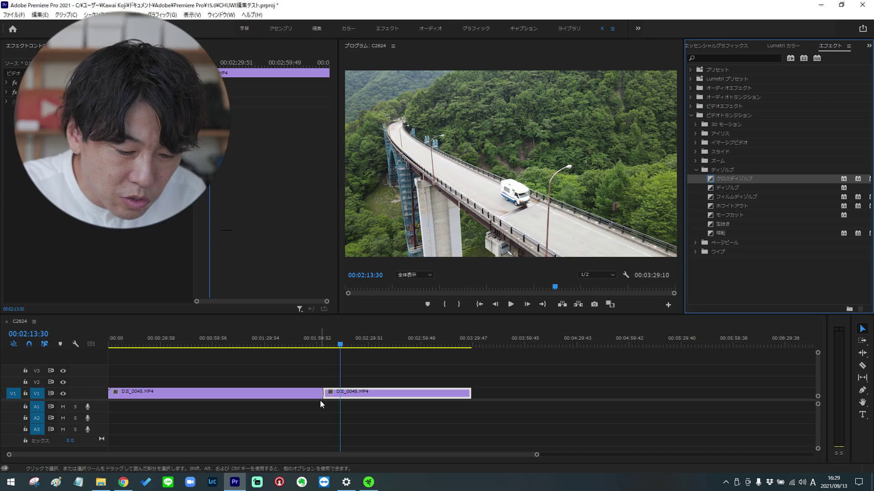
Play back the cut between the two DJI_0045.MP4 clips several times from about 2:03 to check the cross dissolve.
alt+scroll(321, 404, up, 10)
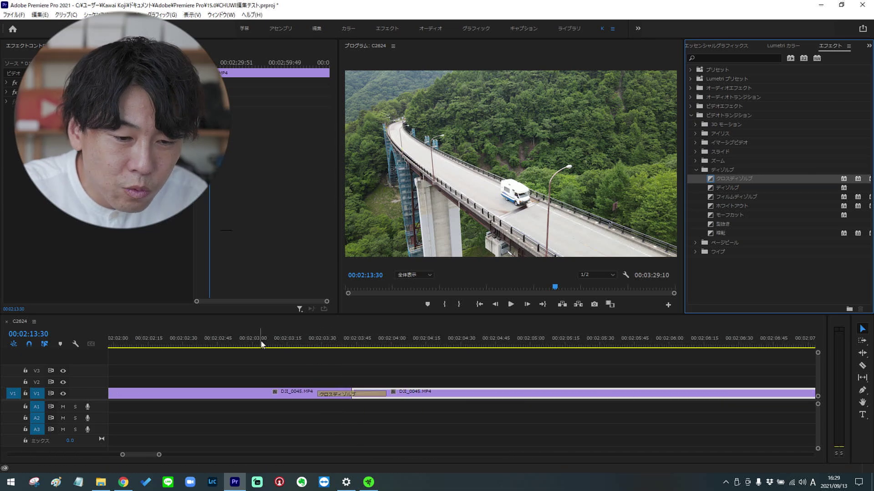
click(271, 344)
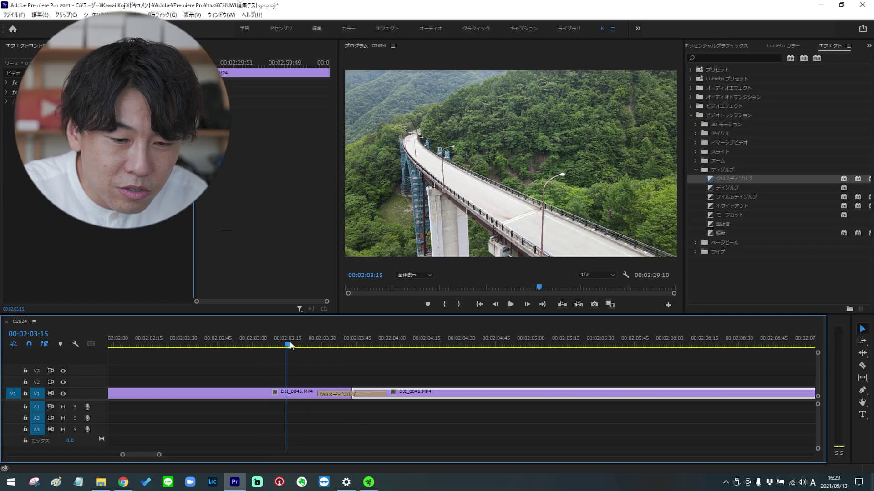
drag(334, 340, 244, 335)
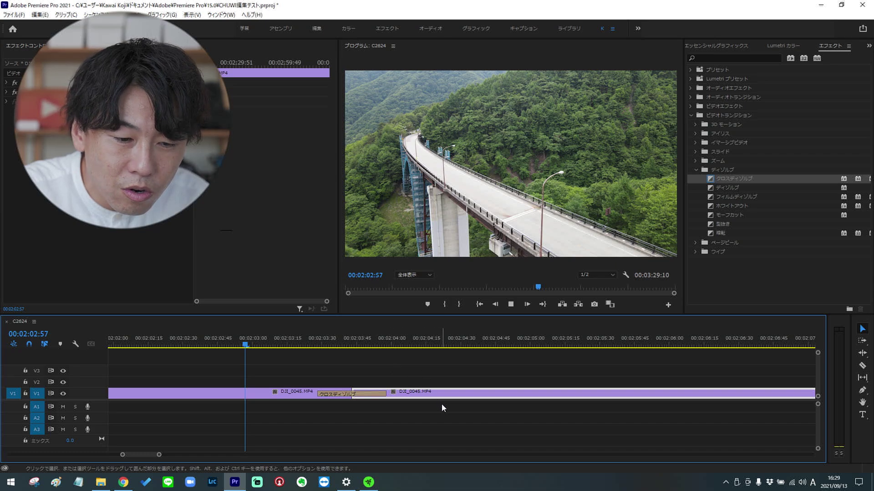
key(space)
key(space)
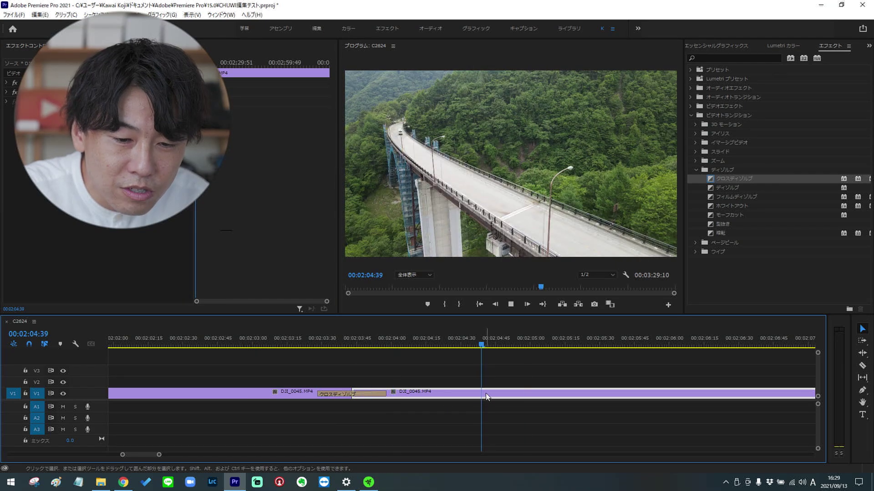
scroll(485, 394, down, 5)
key(space)
click(432, 343)
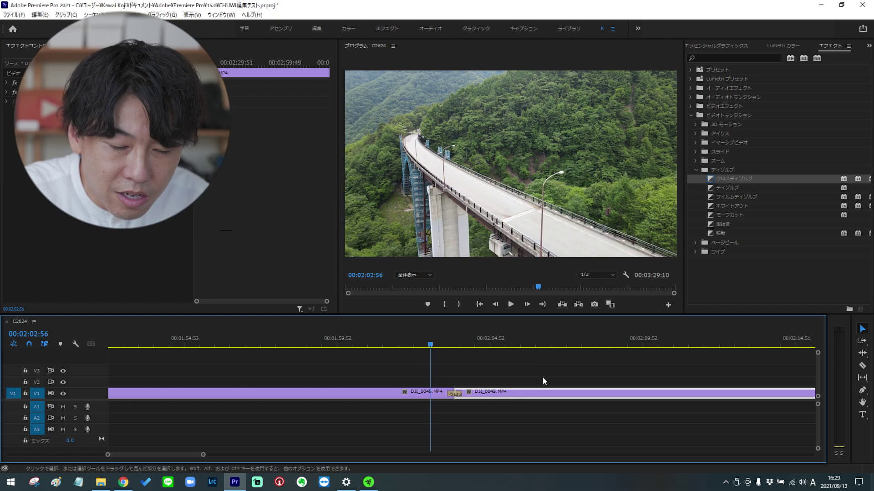
key(space)
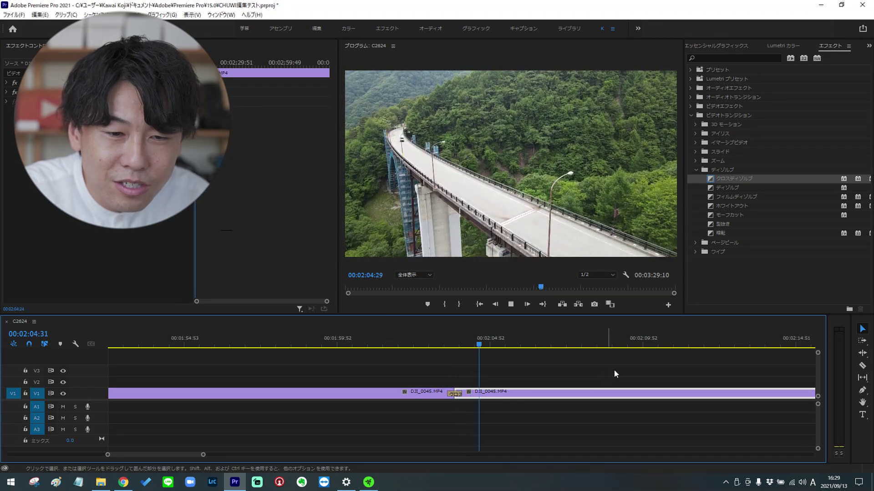
key(space)
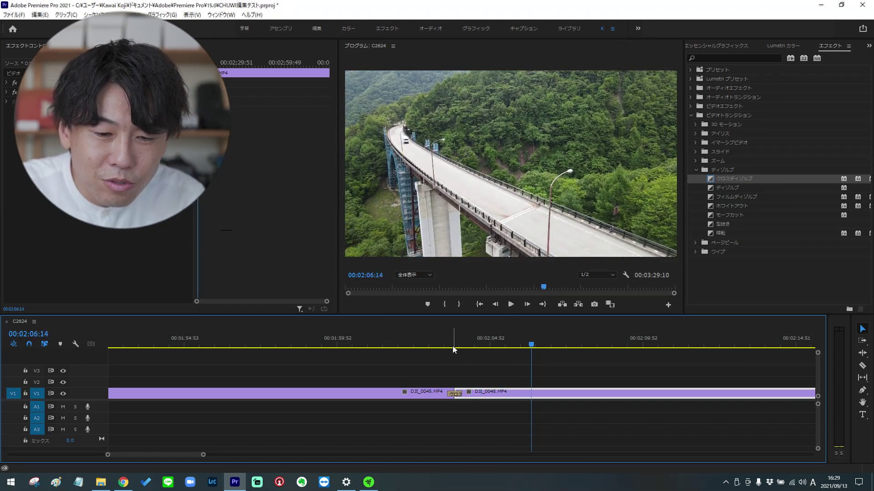
drag(466, 345, 518, 345)
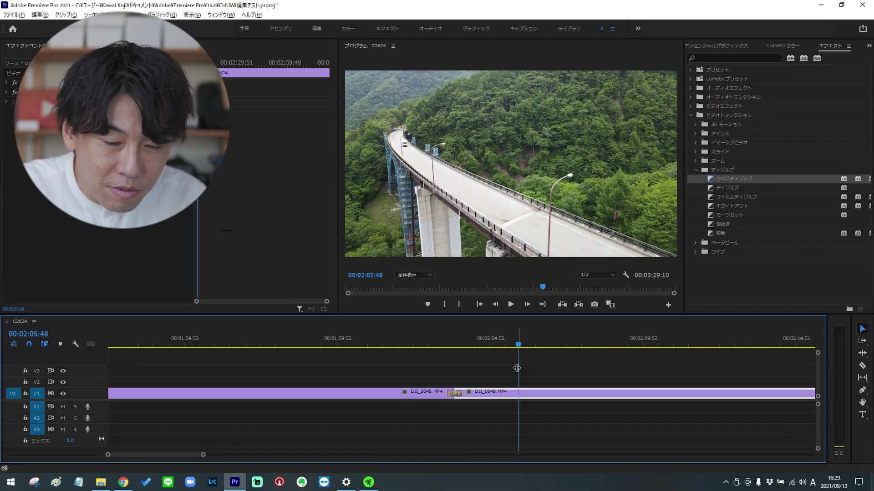
scroll(516, 364, down, 5)
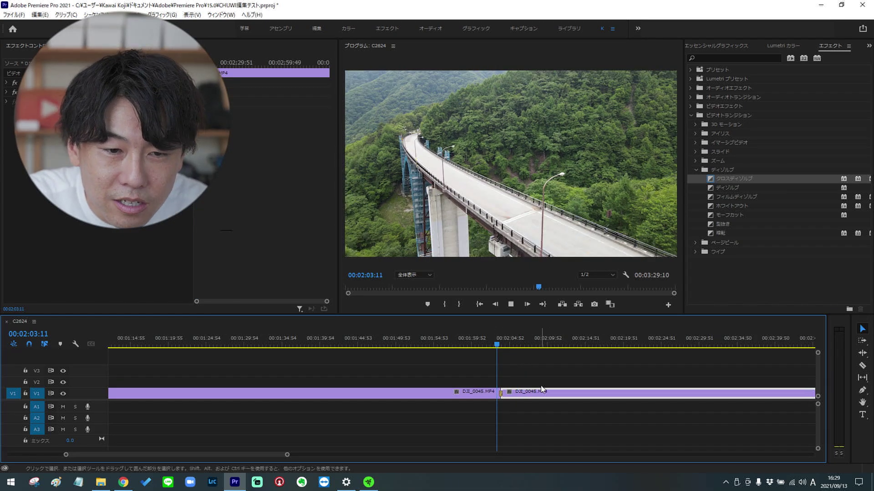
scroll(556, 404, up, 3)
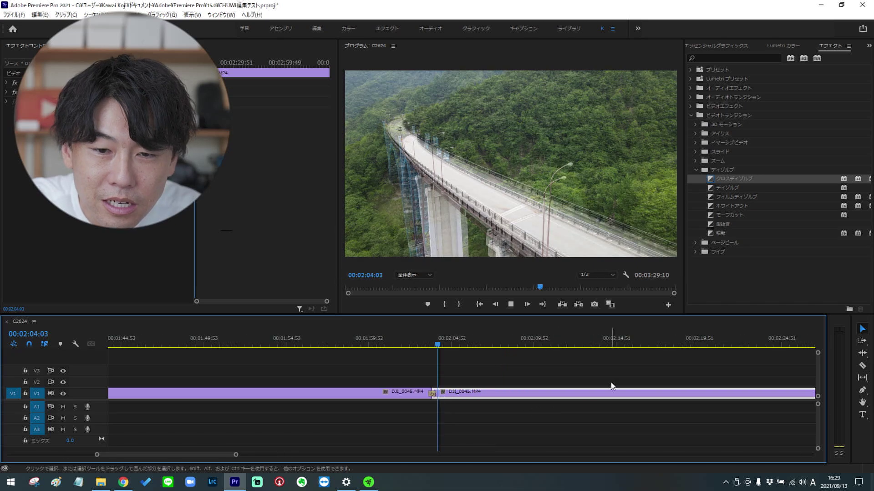
key(space)
Colour-correct the second DJI_0045.MP4 clip in Lumetri: temperature -24, exposure 1.0, highlights -45, slightly raised shadows, basic saturation 135 and sharpen 10.7.
click(783, 46)
drag(871, 119, 870, 94)
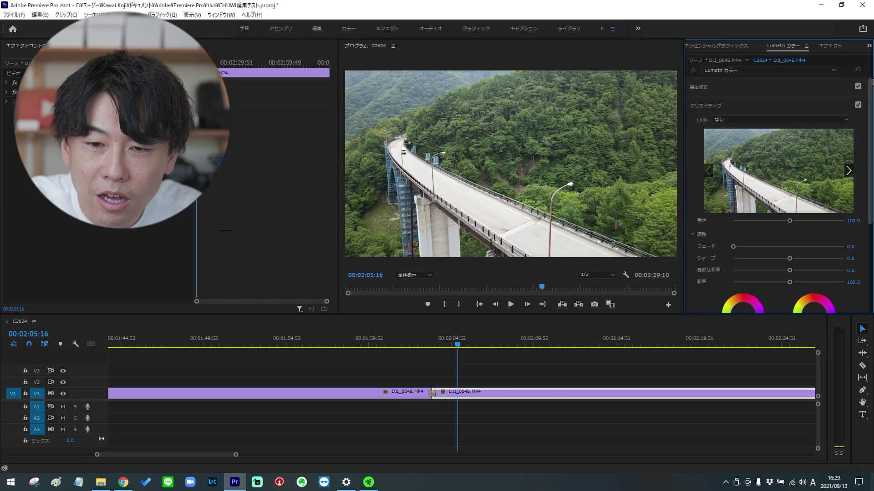
click(746, 89)
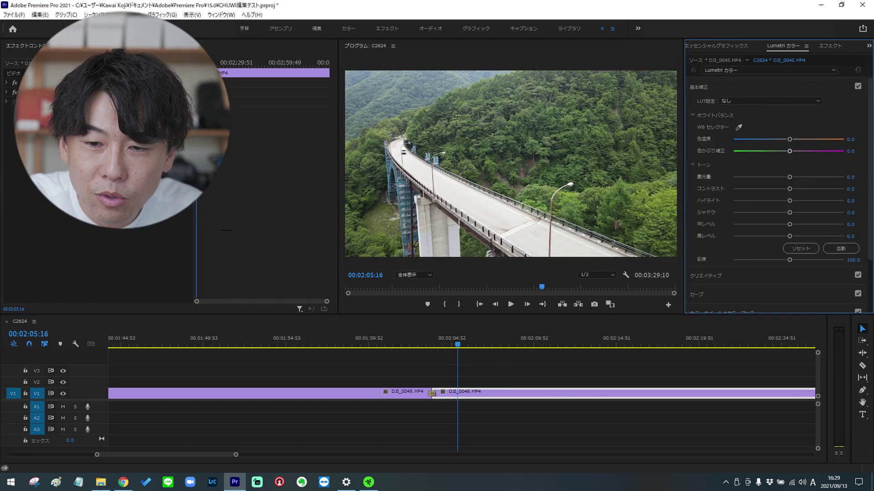
drag(743, 177, 801, 177)
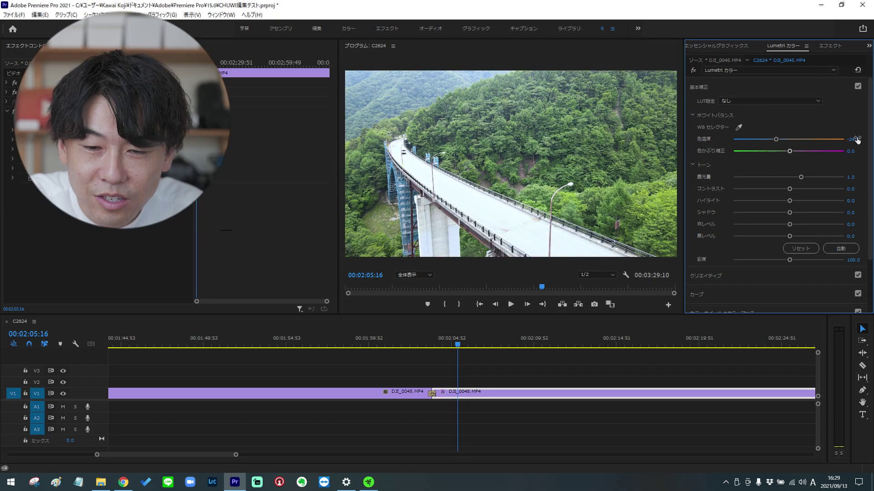
drag(849, 202, 819, 201)
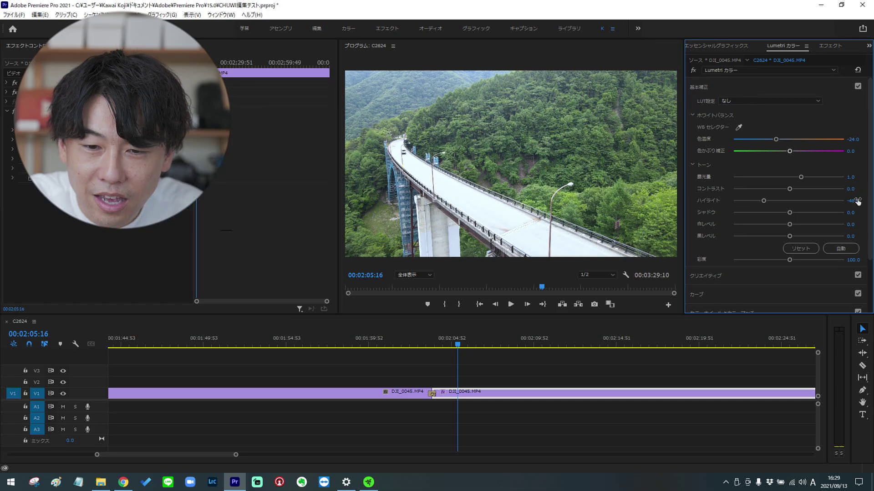
scroll(857, 213, down, 1)
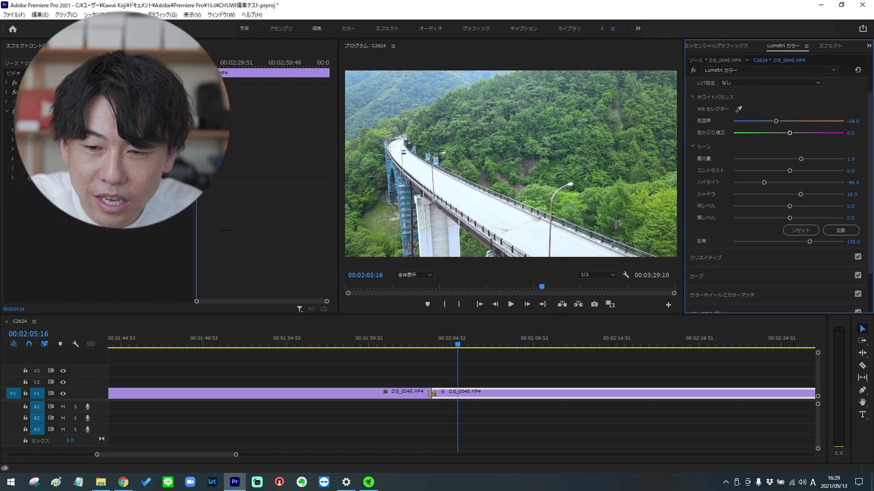
click(712, 258)
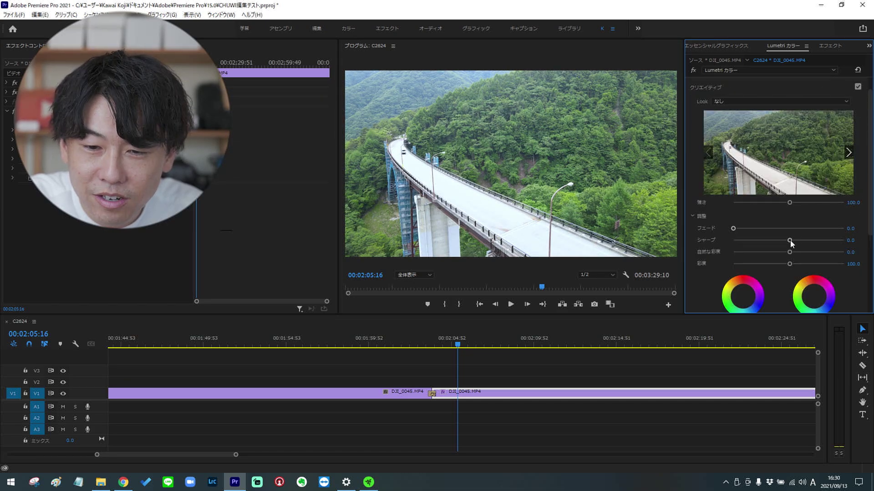
drag(790, 240, 797, 240)
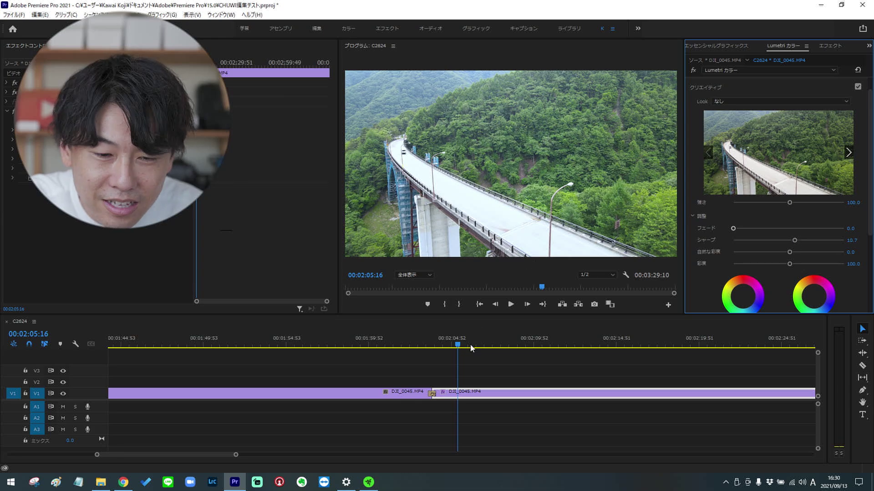
Play back the sequence from 00;01;57;51 across the cut into the colour-corrected DJI_0045.MP4 clip, stopping at about 2:18.
drag(400, 345, 336, 342)
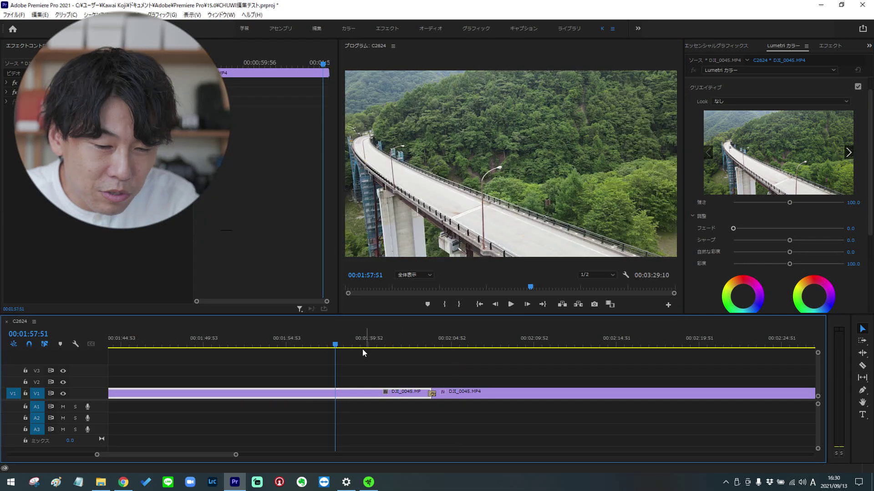
scroll(363, 354, down, 3)
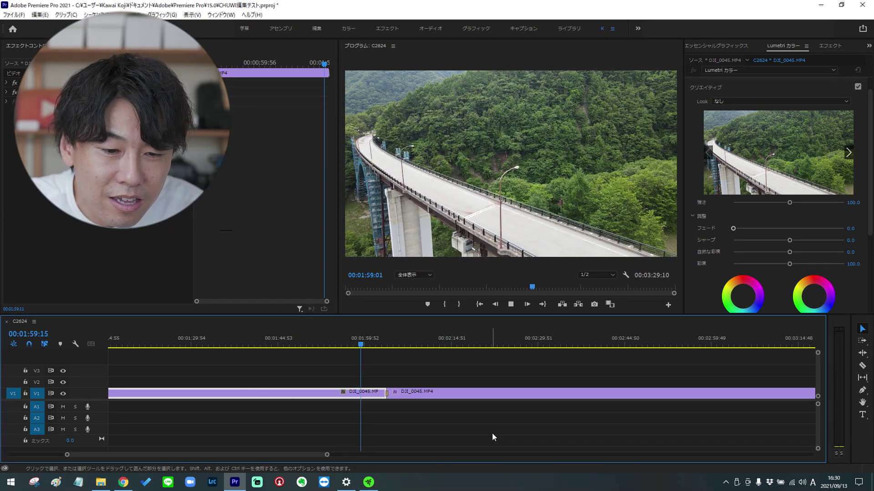
key(equal)
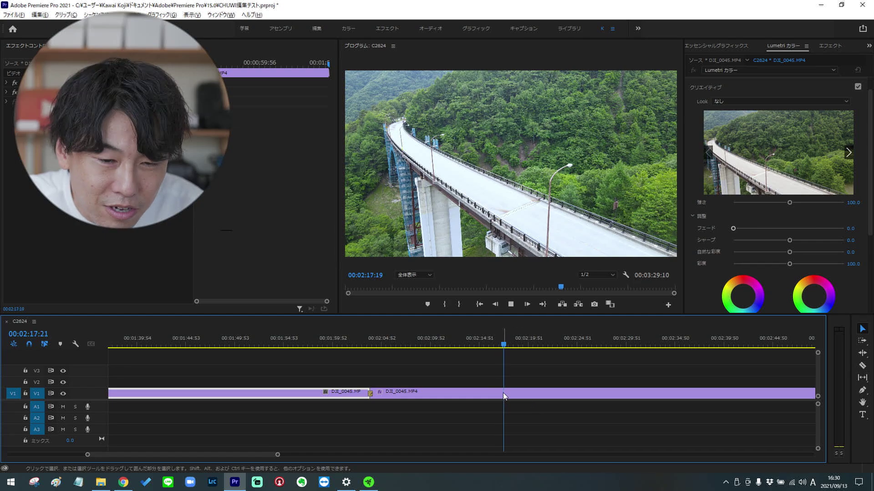
scroll(504, 397, down, 3)
key(space)
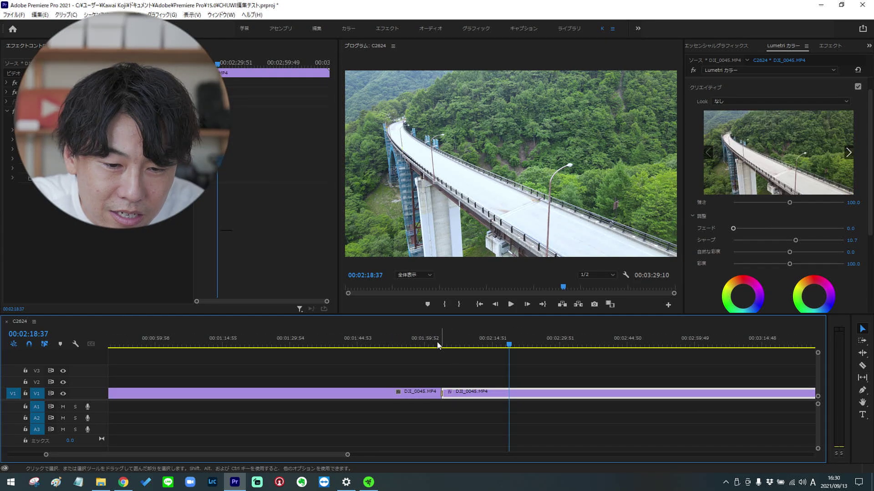
Replay the cross dissolve between the two DJI_0045.MP4 clips from 00;02;03;32, stopping at about 2:08.
click(441, 344)
drag(442, 343, 442, 344)
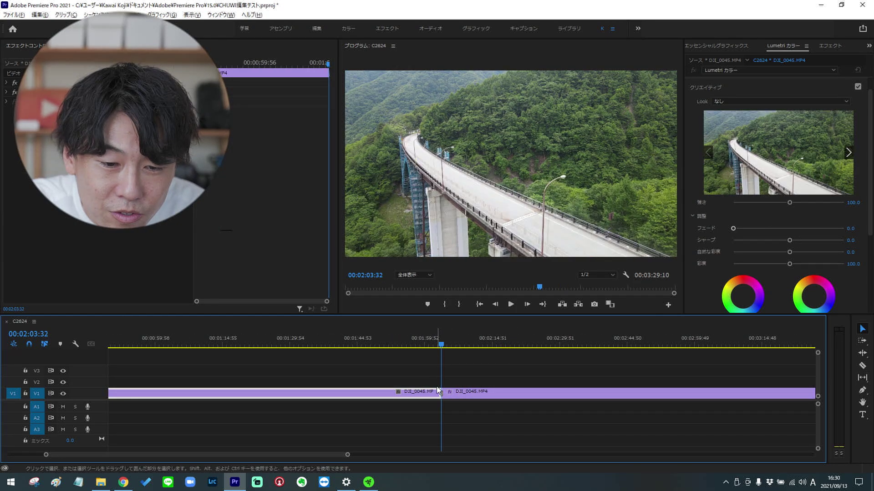
scroll(445, 410, up, 10)
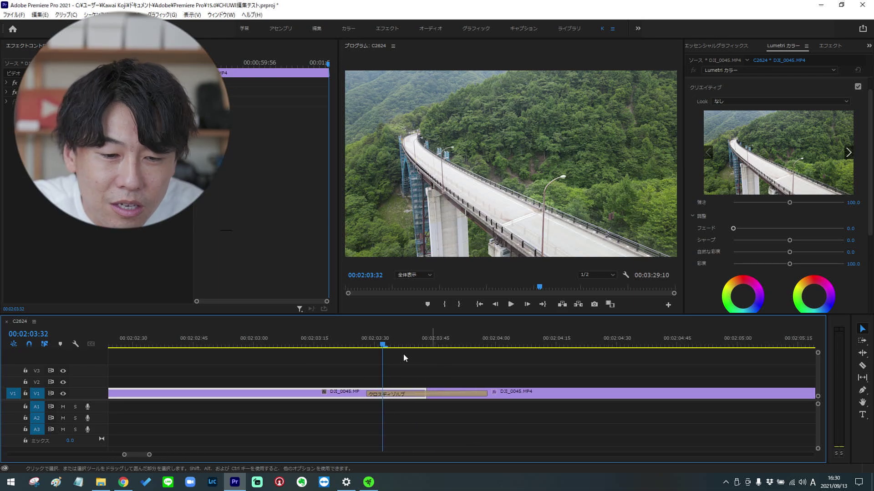
key(space)
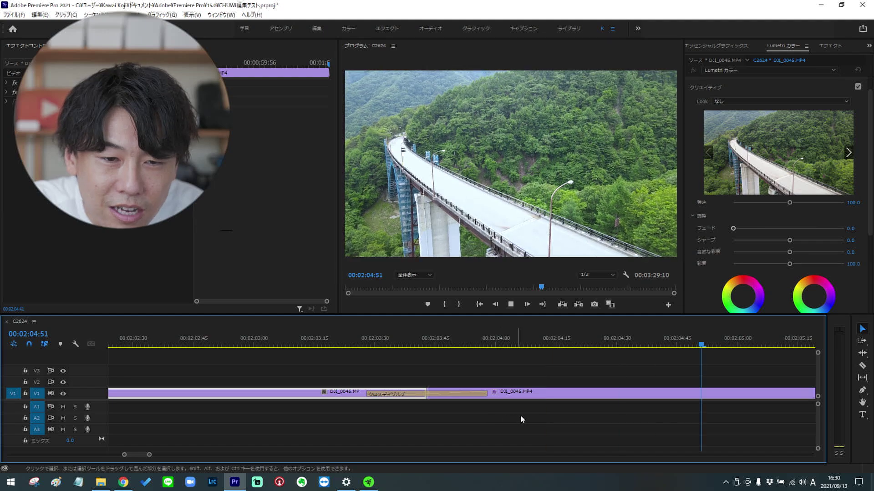
key(space)
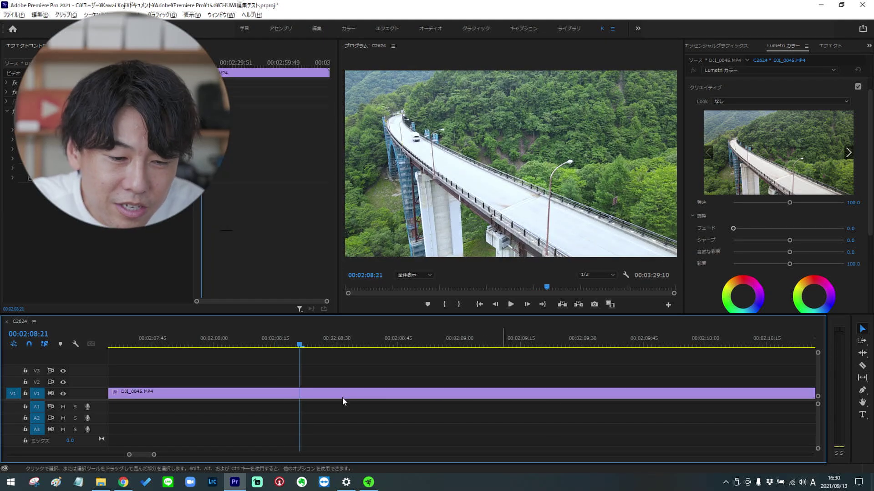
Play back a later part of the colour-corrected second DJI_0045.MP4 clip to check its smoothness.
click(342, 401)
key(minus)
key(minus)
key(minus)
key(minus)
key(minus)
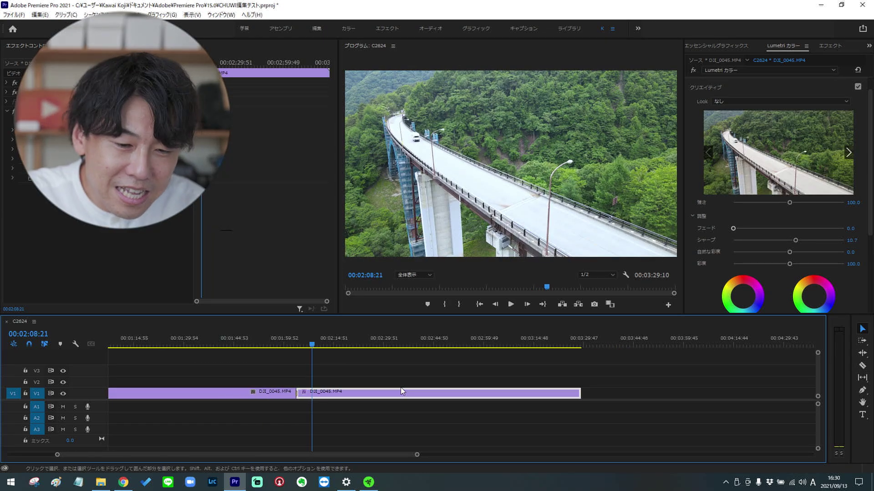
drag(324, 340, 507, 345)
key(space)
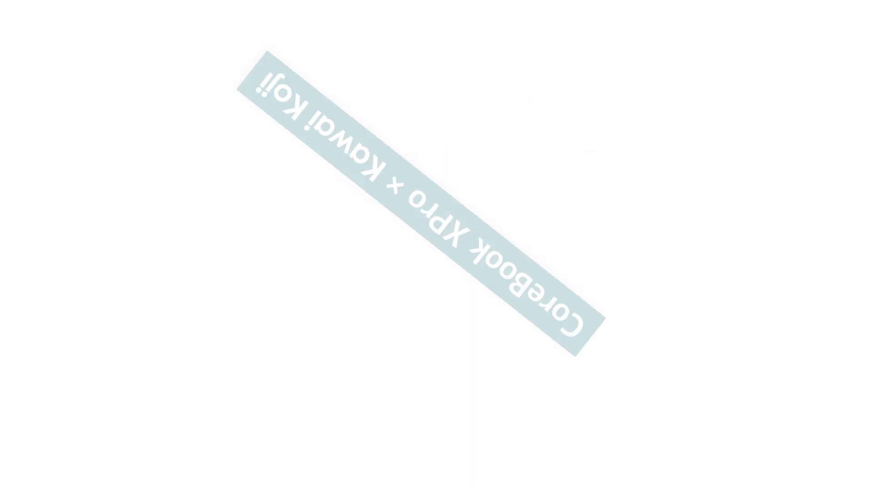